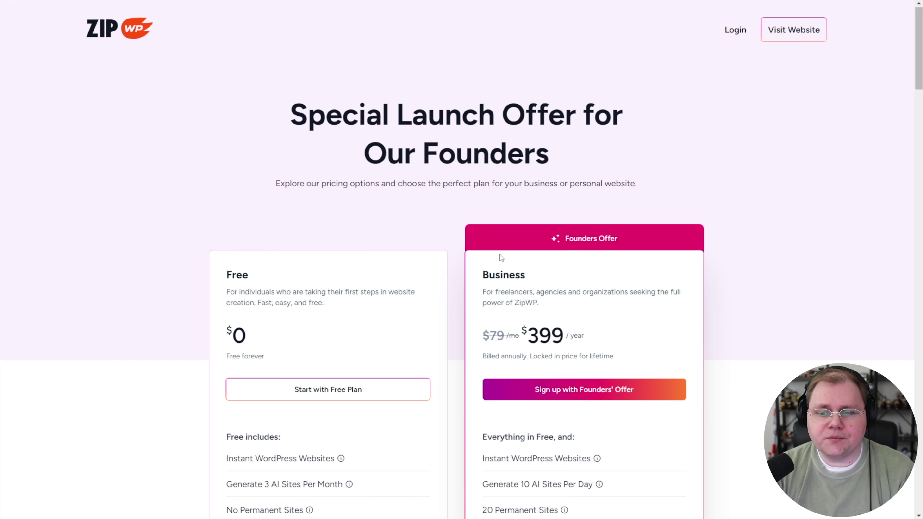
- Scroll through the ZipWP pricing page and highlight the AI Wireframe Builder feature listing
scroll(530, 259, down, 1)
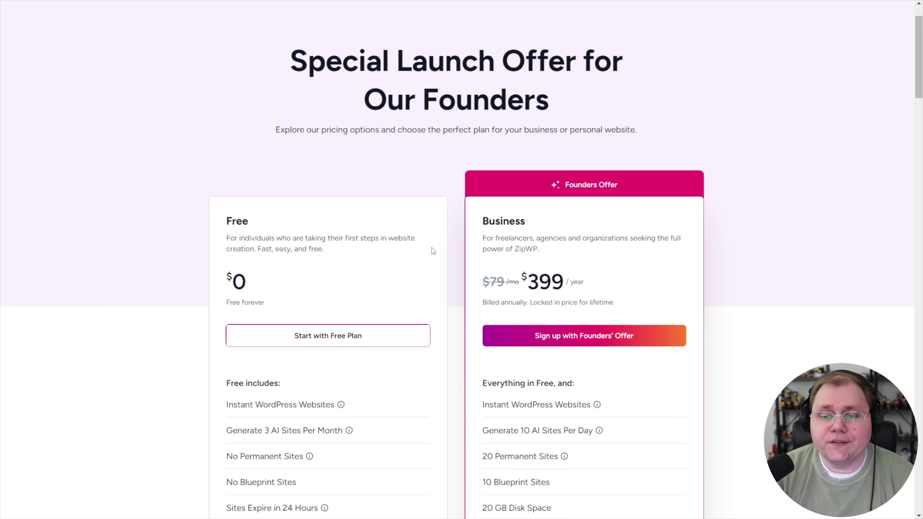
scroll(278, 253, down, 2)
scroll(486, 246, down, 2)
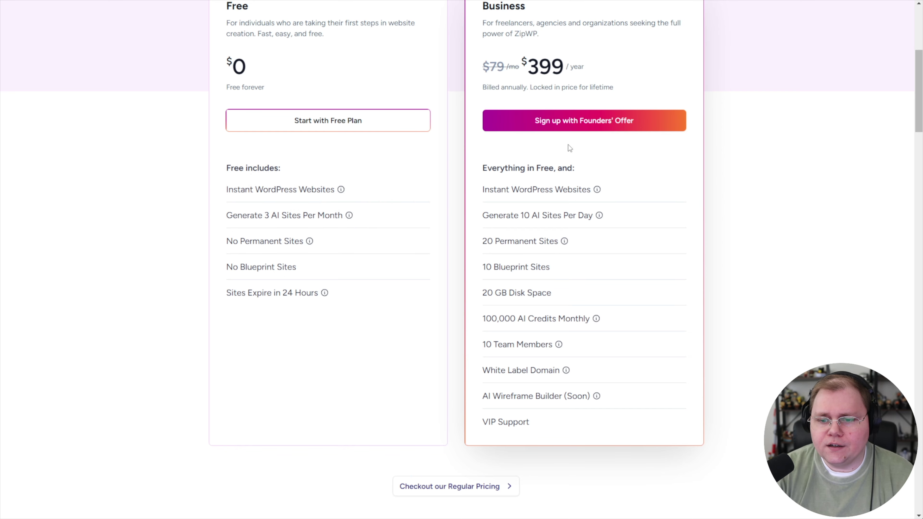
scroll(570, 148, up, 2)
scroll(556, 198, down, 3)
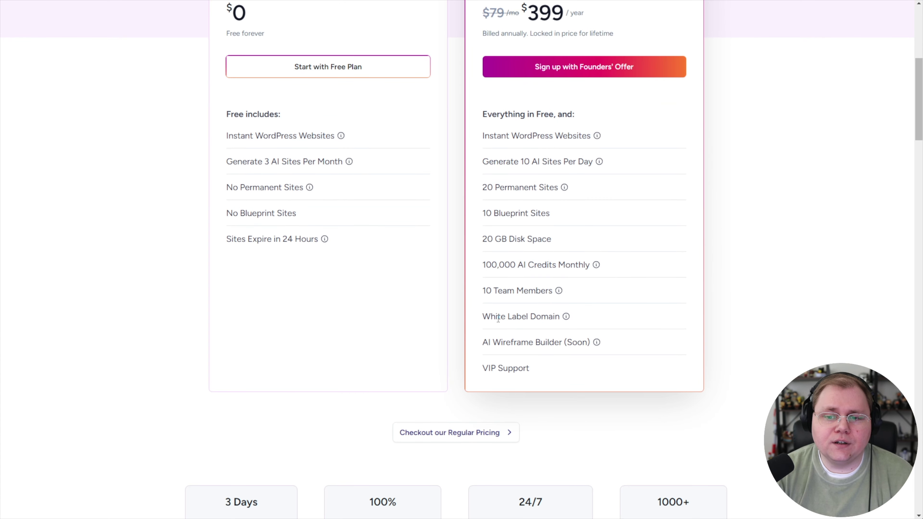
drag(489, 342, 582, 343)
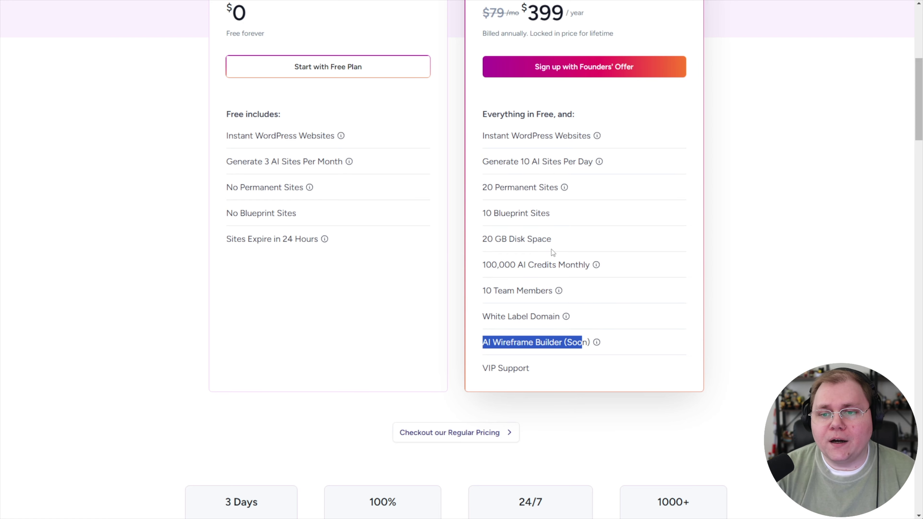
scroll(553, 252, up, 3)
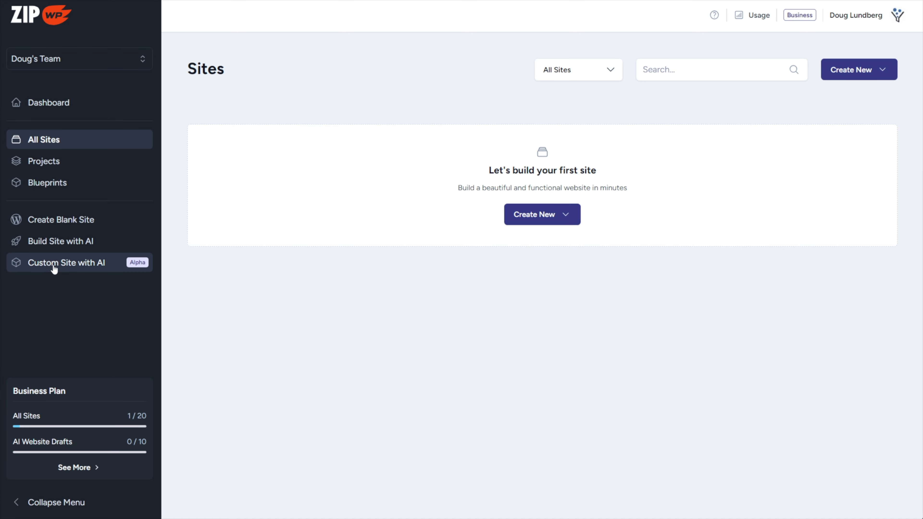
- Start a Custom Site with AI and generate a sitemap from the Jedi Academy business details
click(77, 266)
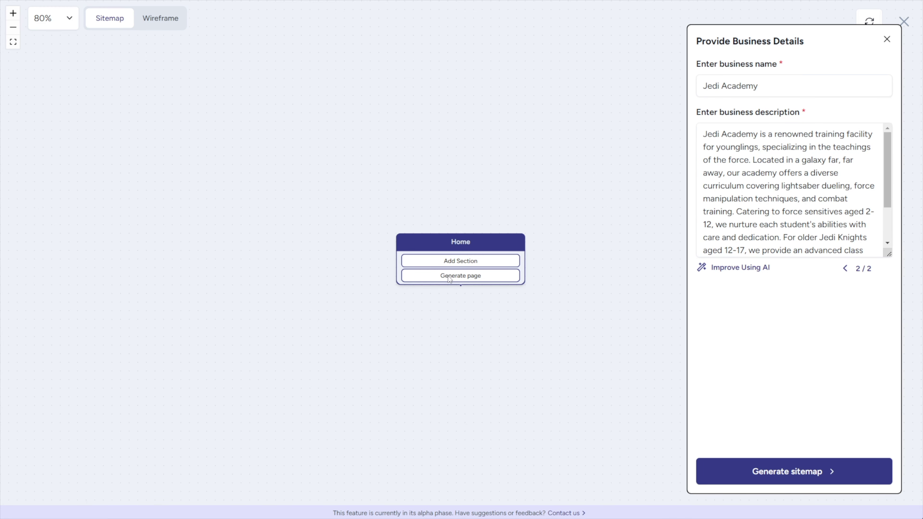
click(803, 471)
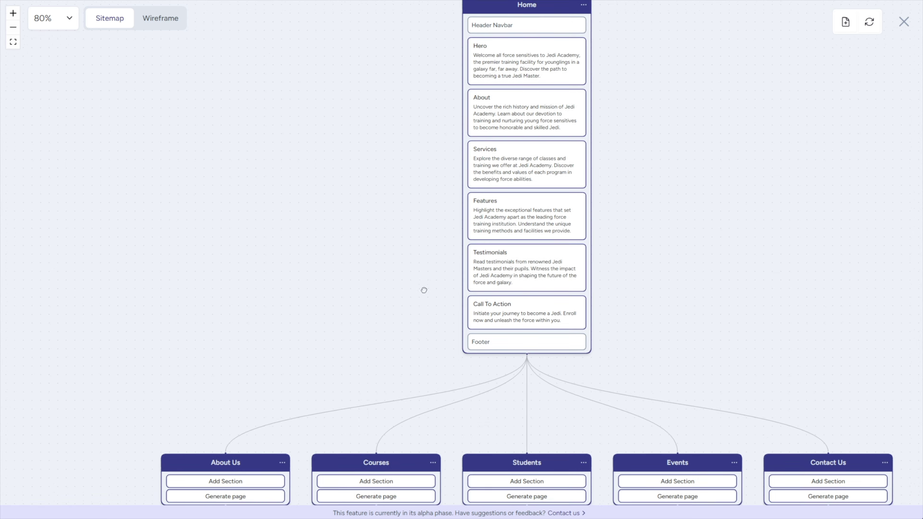
- Review the generated sitemap's child pages, Courses sub-pages and Home page sections
drag(425, 289, 375, 46)
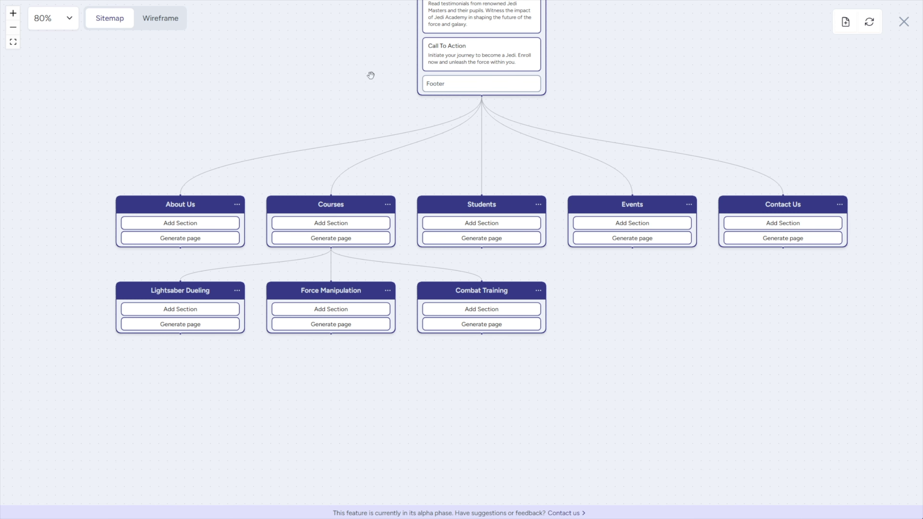
mouse_move(185, 207)
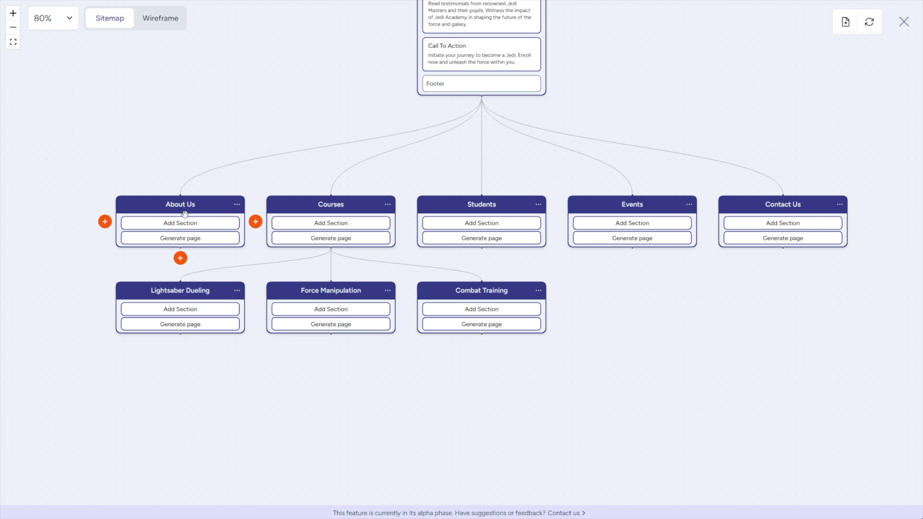
mouse_move(326, 223)
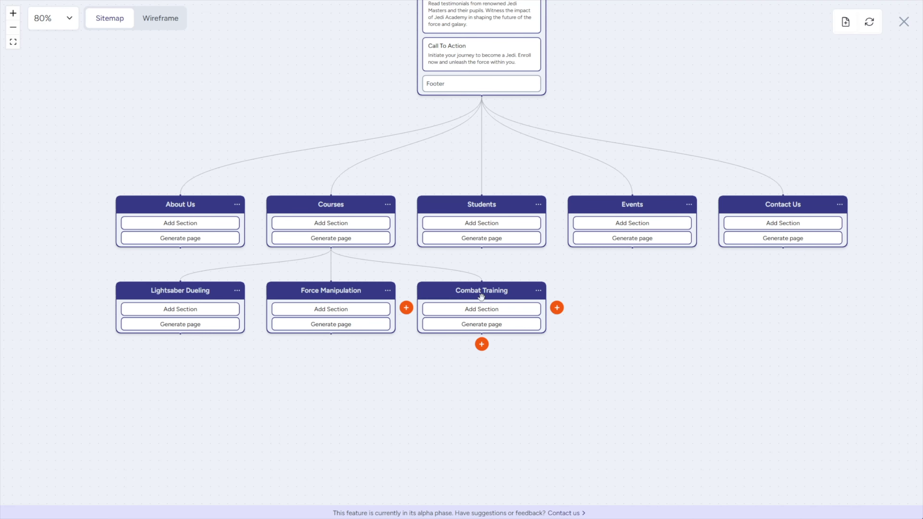
drag(413, 140, 365, 151)
- Open the Add New Page form beside the Combat Training page
mouse_move(465, 394)
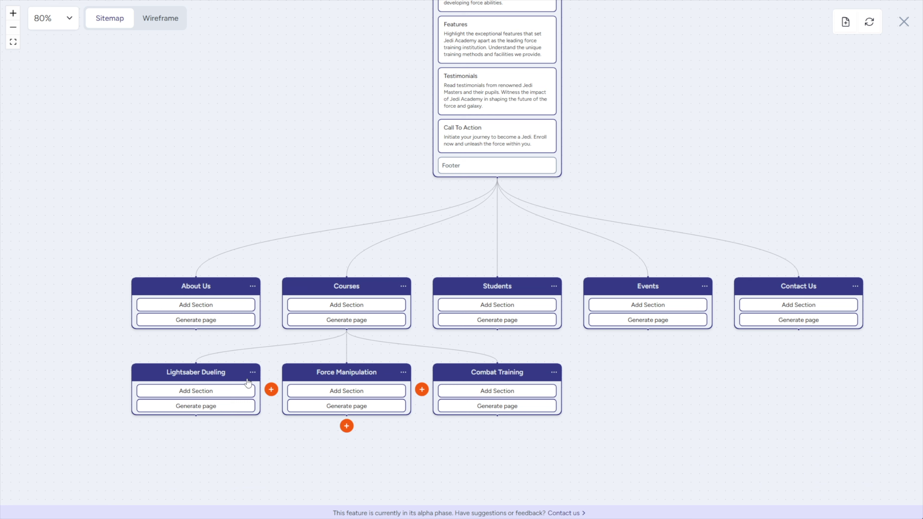
mouse_move(196, 374)
mouse_move(469, 373)
mouse_move(350, 321)
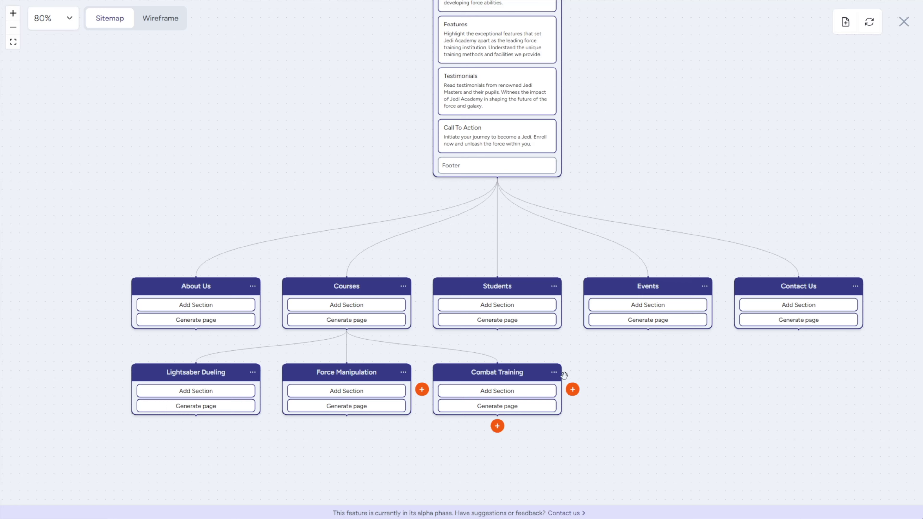
mouse_move(555, 380)
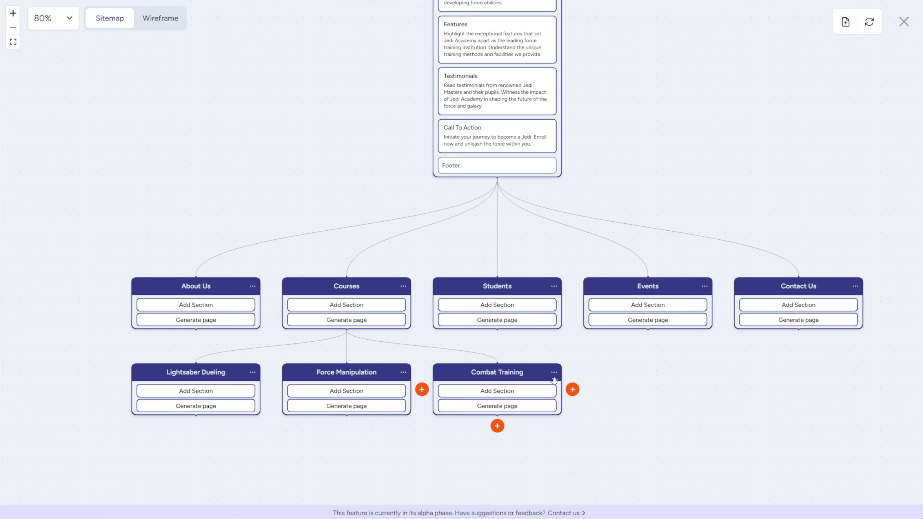
click(573, 390)
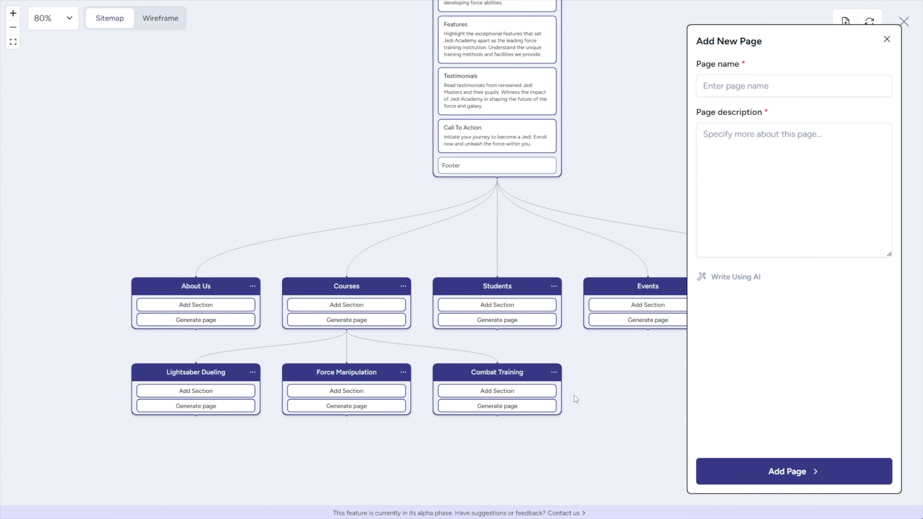
- Add a 'Battle Droid Fighting 101' page under Courses with an AI-written description
click(751, 88)
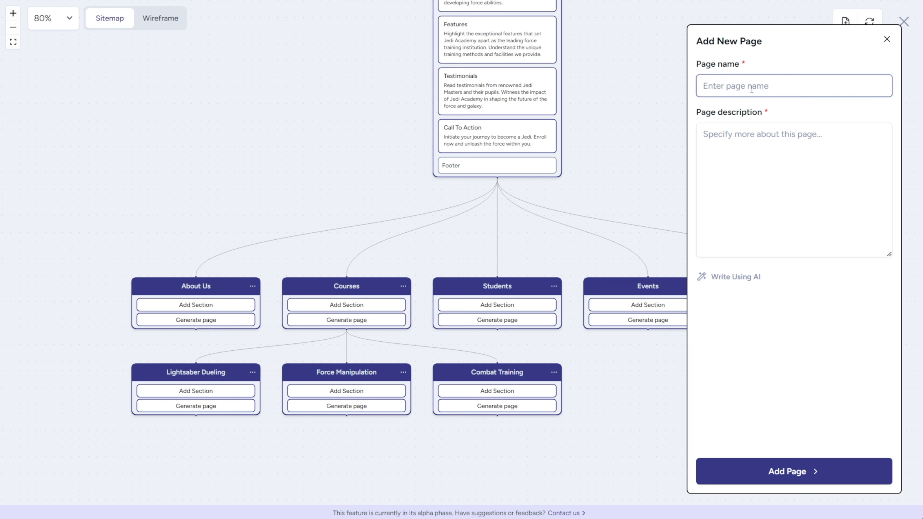
text(Battle Droid Fighti)
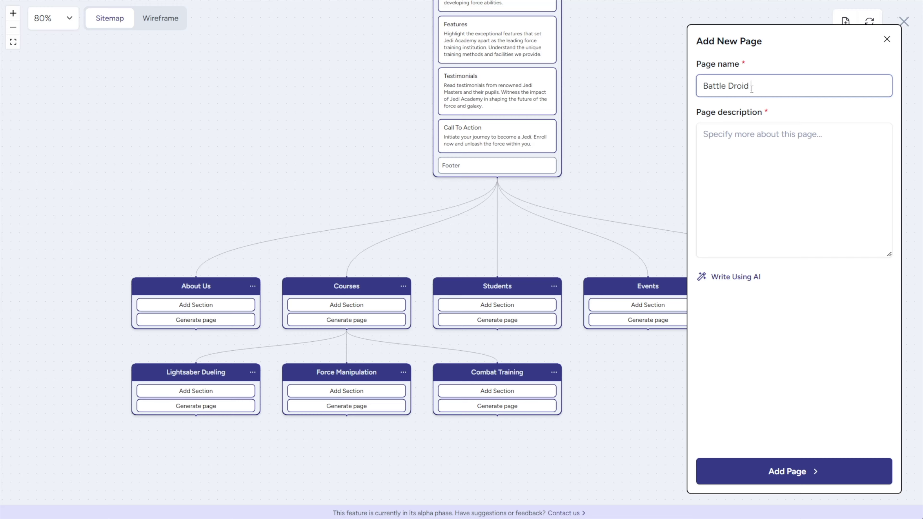
text(ng 101)
click(749, 134)
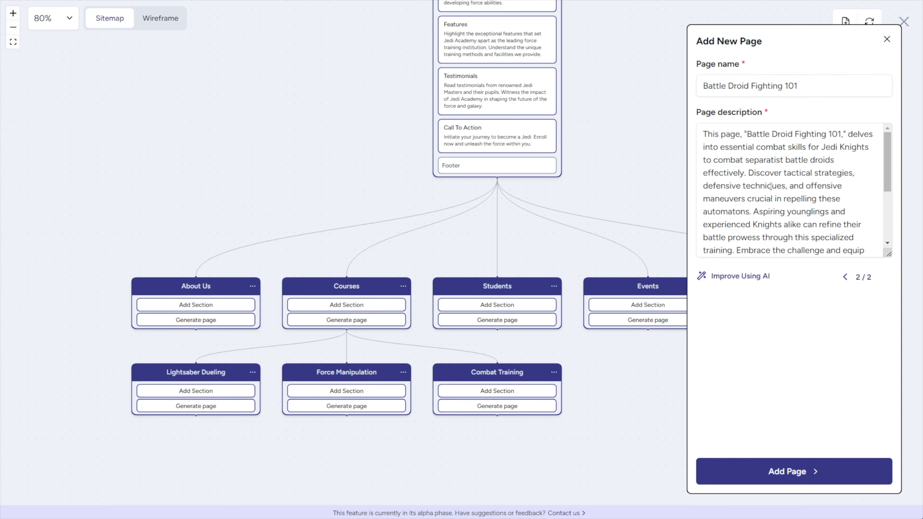
scroll(771, 186, down, 3)
scroll(776, 198, up, 3)
click(778, 472)
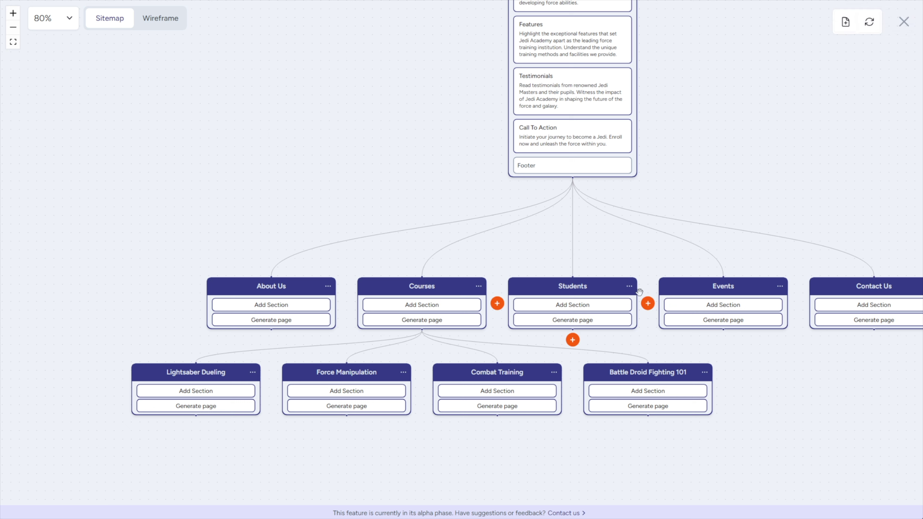
scroll(691, 232, up, 5)
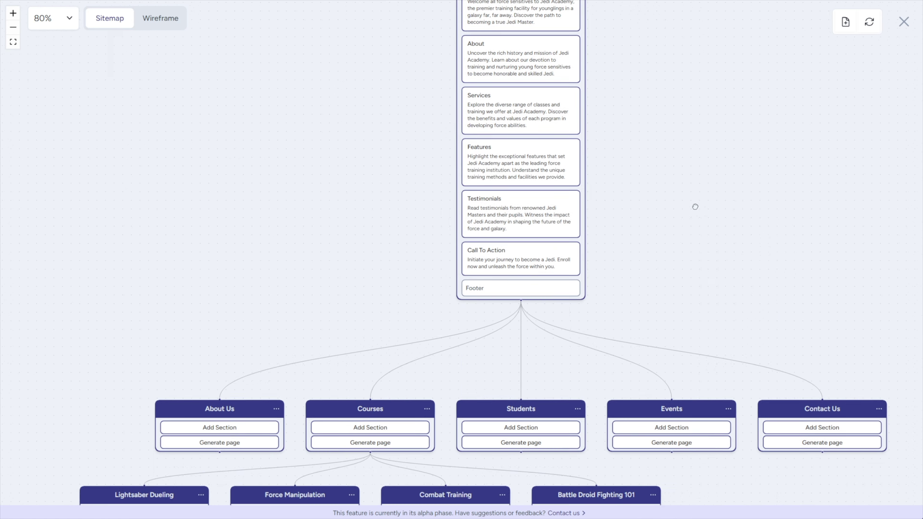
- Switch to Wireframe view and zoom in on the Home page wireframe's header
drag(702, 185, 594, 292)
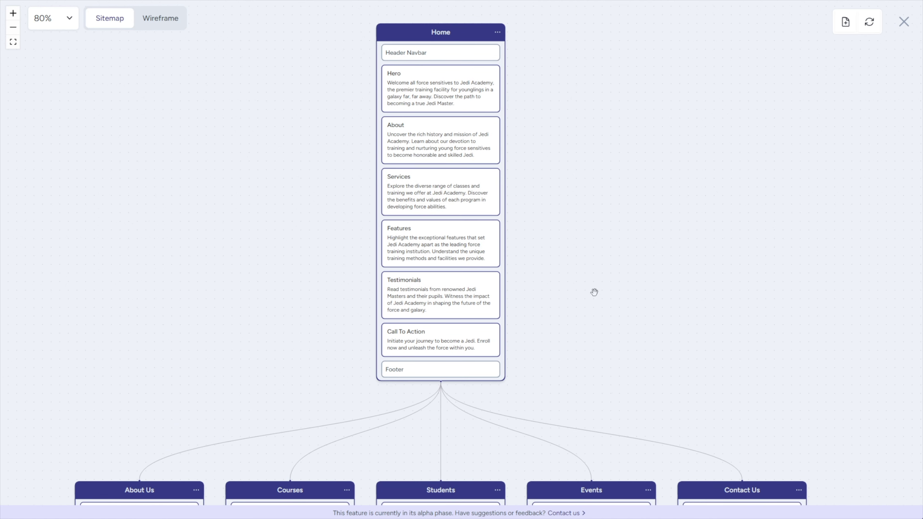
click(163, 24)
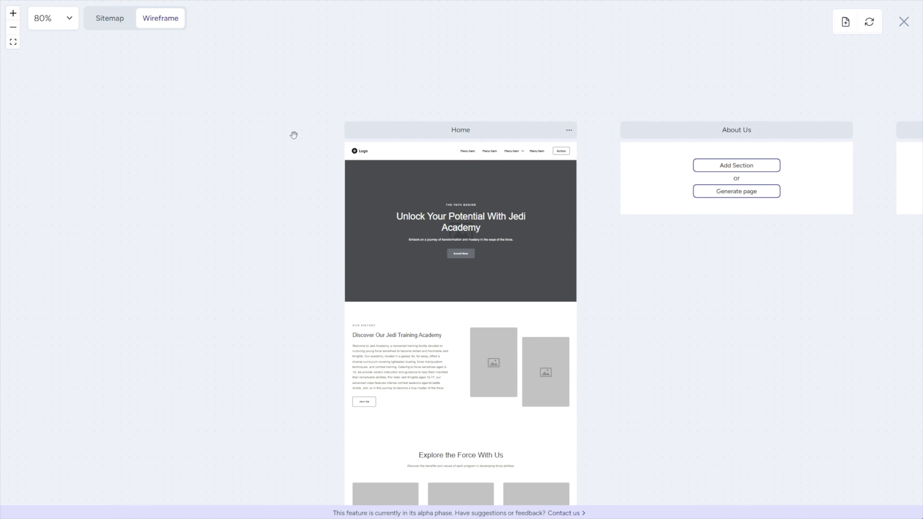
click(13, 15)
click(13, 15)
click(13, 14)
click(13, 14)
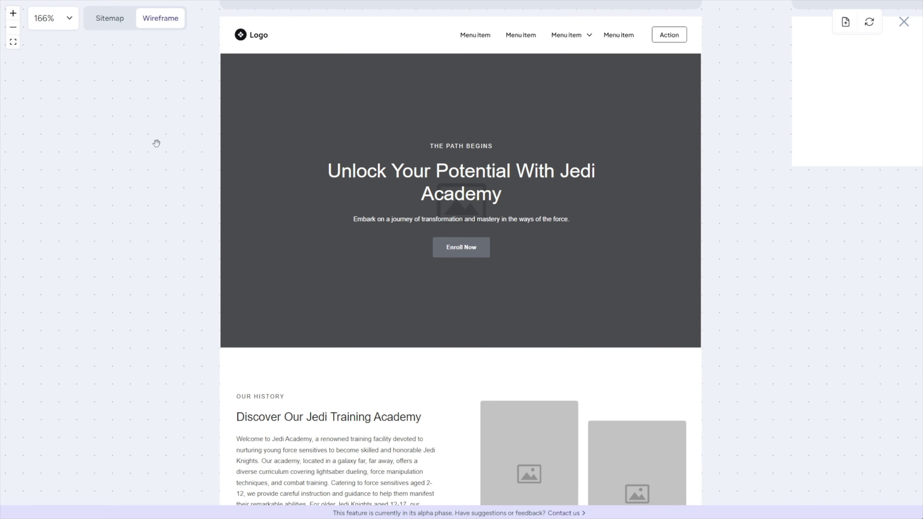
drag(155, 142, 130, 213)
- Scroll the Home wireframe through Our History to Explore the Force With Us, then return to Sitemap
mouse_move(352, 172)
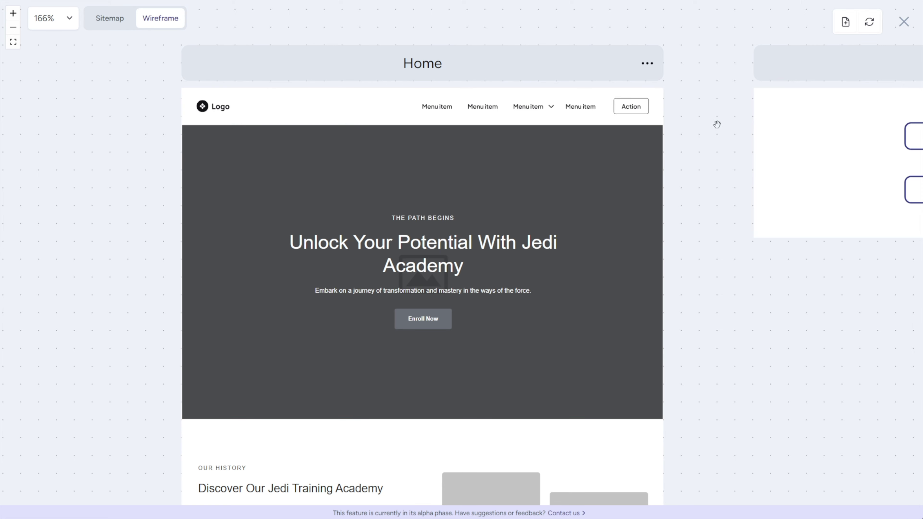
mouse_move(645, 190)
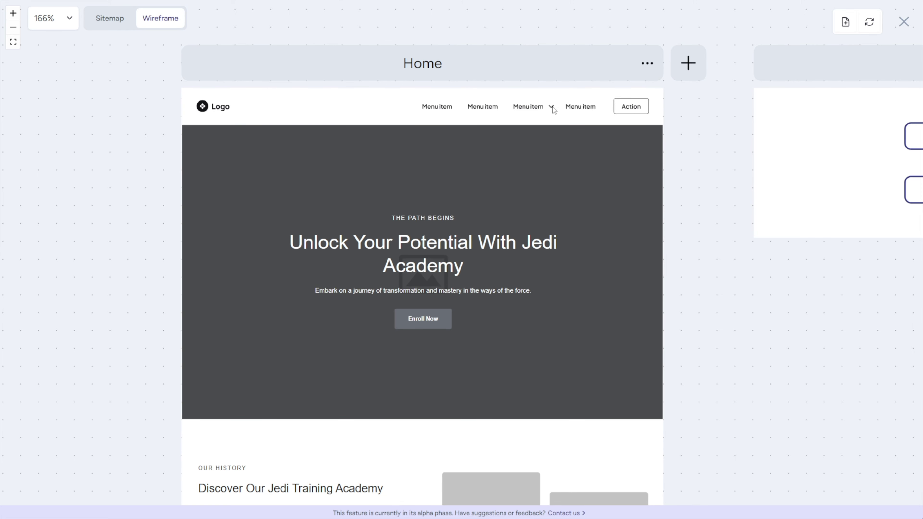
mouse_move(406, 128)
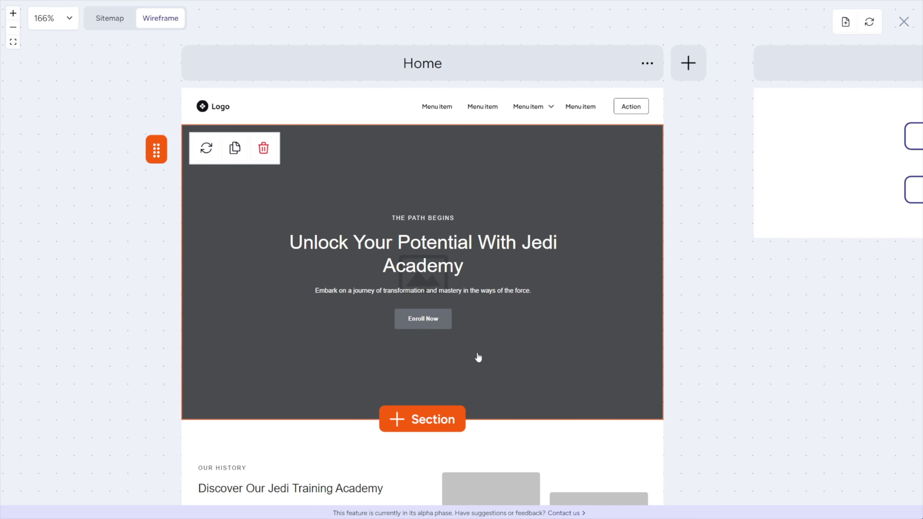
scroll(720, 344, down, 3)
drag(711, 290, 726, 165)
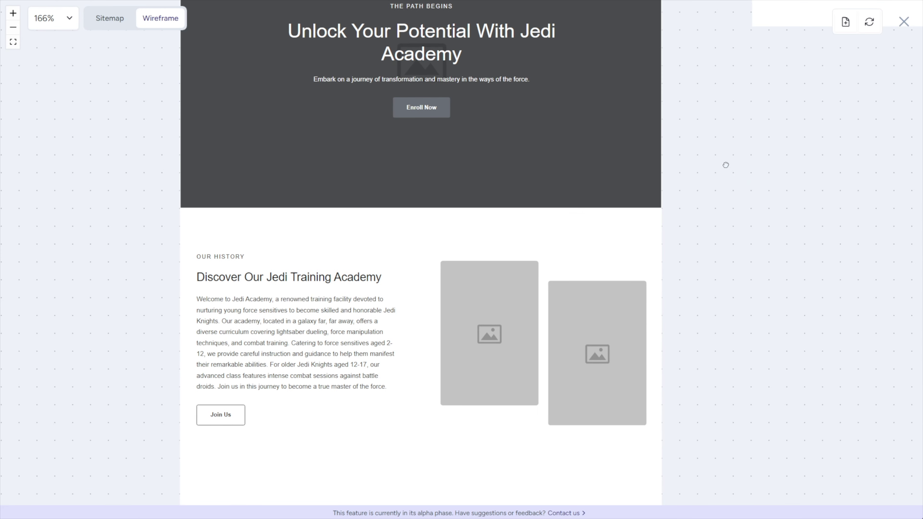
drag(710, 329, 712, 206)
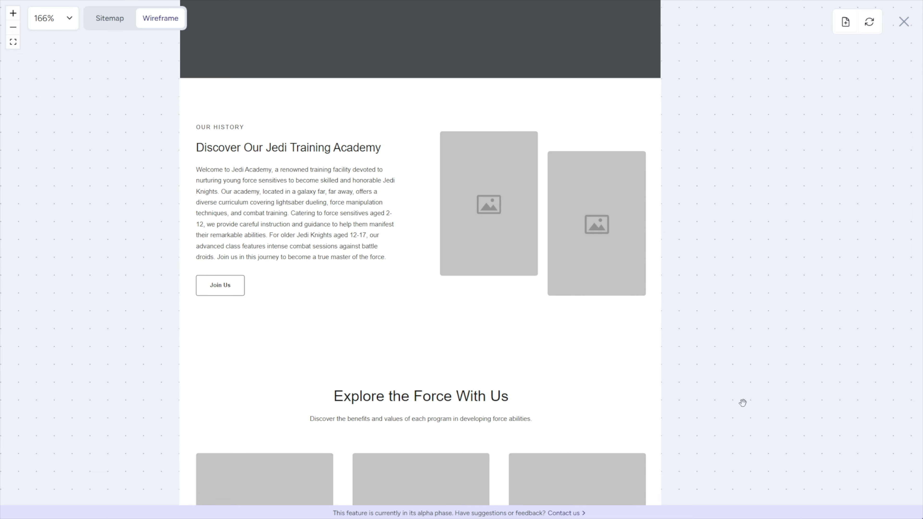
drag(743, 403, 734, 334)
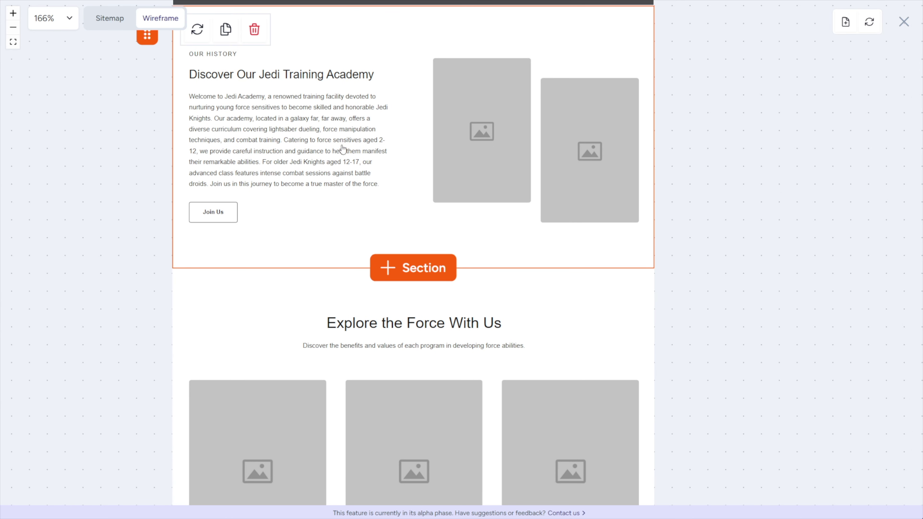
scroll(346, 171, up, 3)
scroll(538, 276, down, 3)
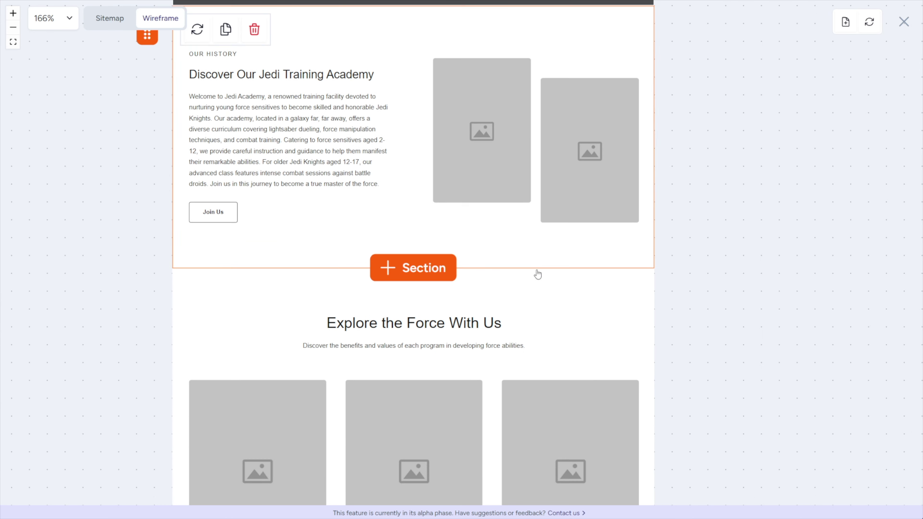
scroll(454, 189, down, 6)
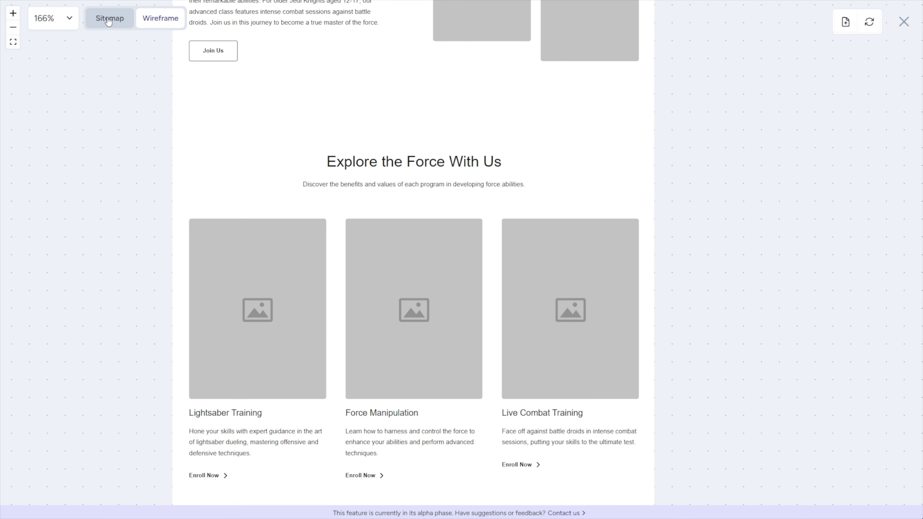
click(108, 21)
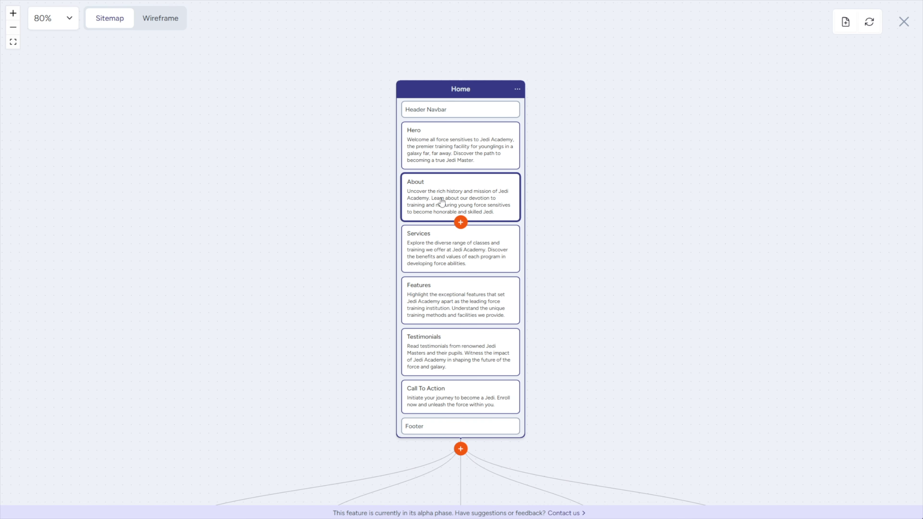
click(155, 25)
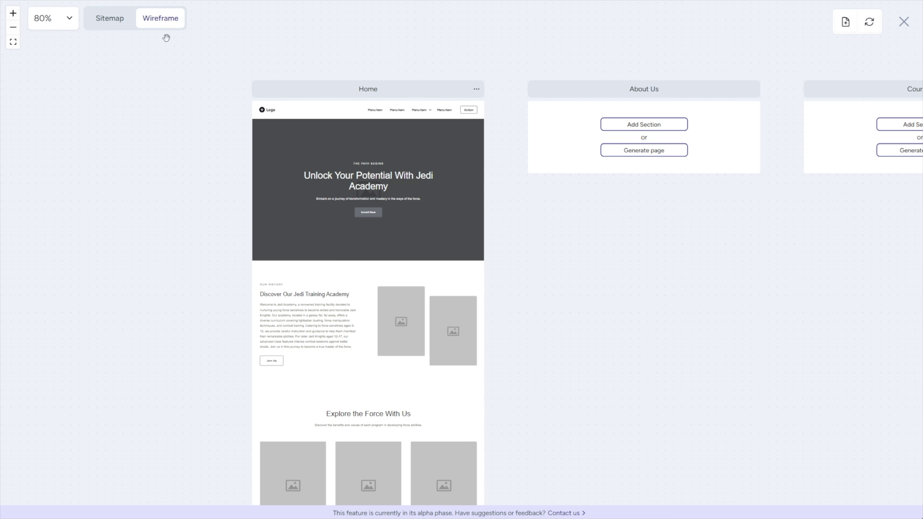
scroll(219, 221, down, 7)
scroll(355, 247, down, 5)
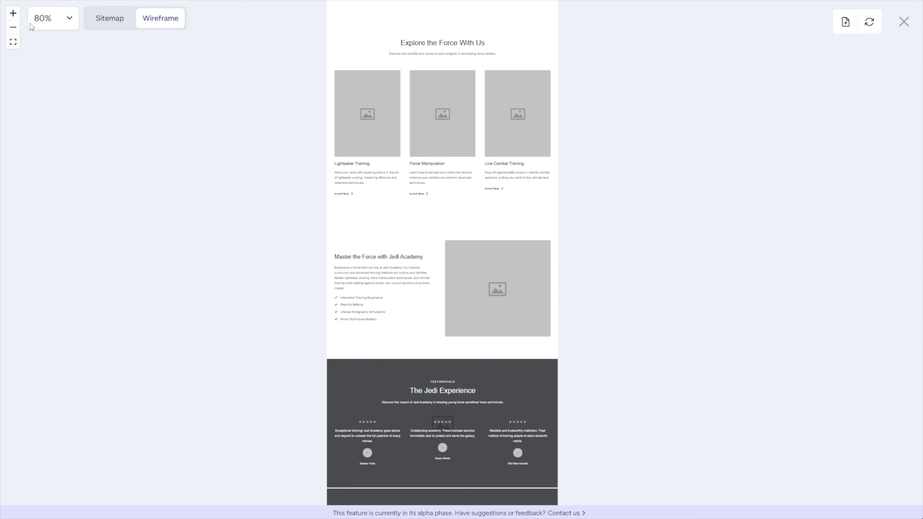
click(13, 13)
click(13, 13)
click(13, 13)
click(13, 13)
click(13, 13)
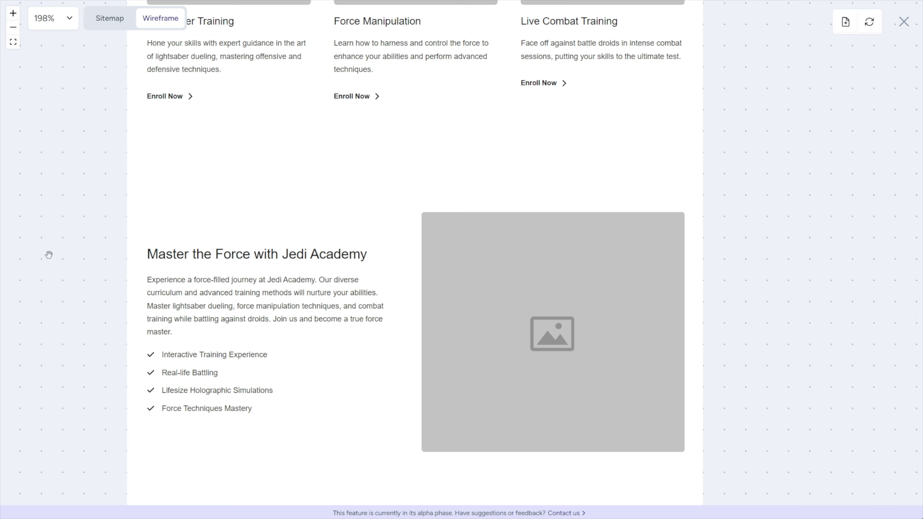
scroll(81, 236, down, 10)
scroll(92, 234, down, 3)
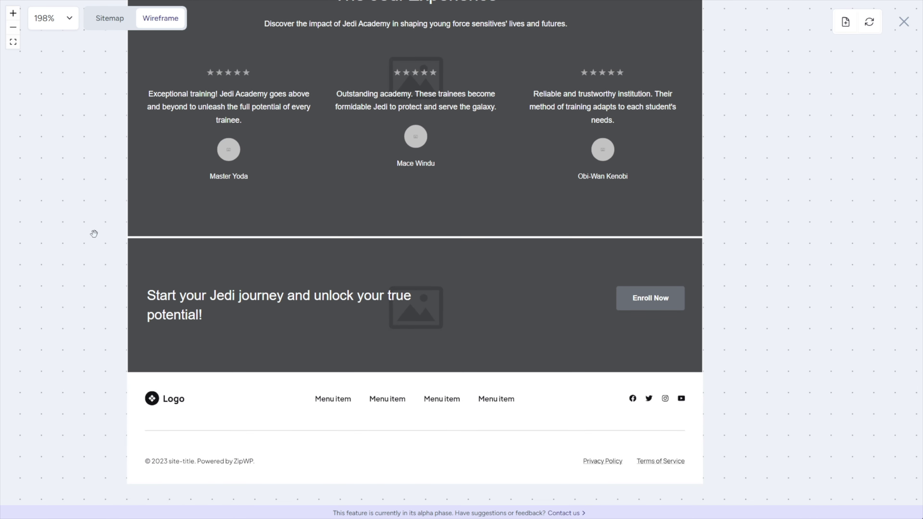
scroll(851, 395, up, 4)
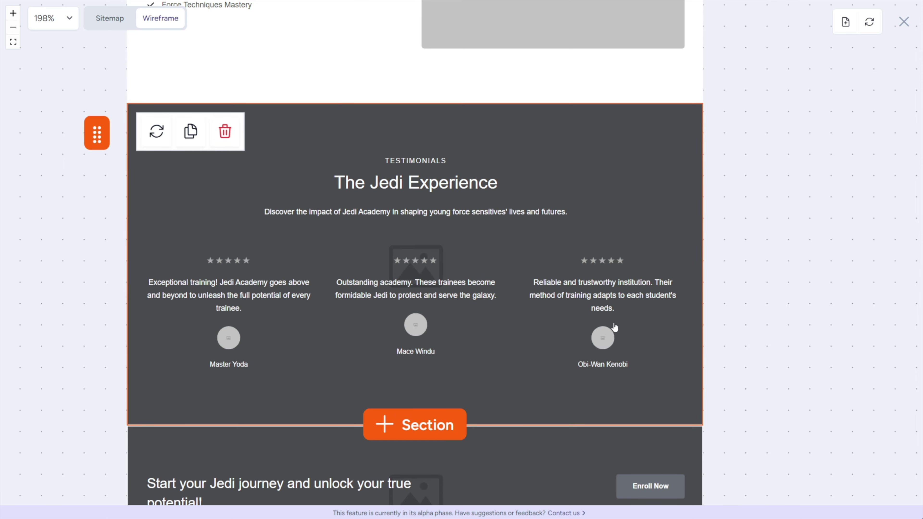
scroll(691, 237, up, 15)
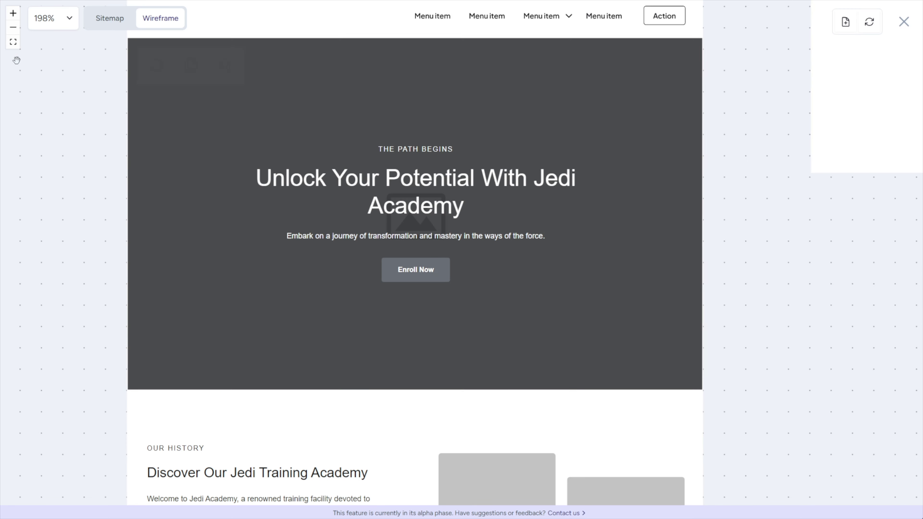
click(13, 28)
click(13, 28)
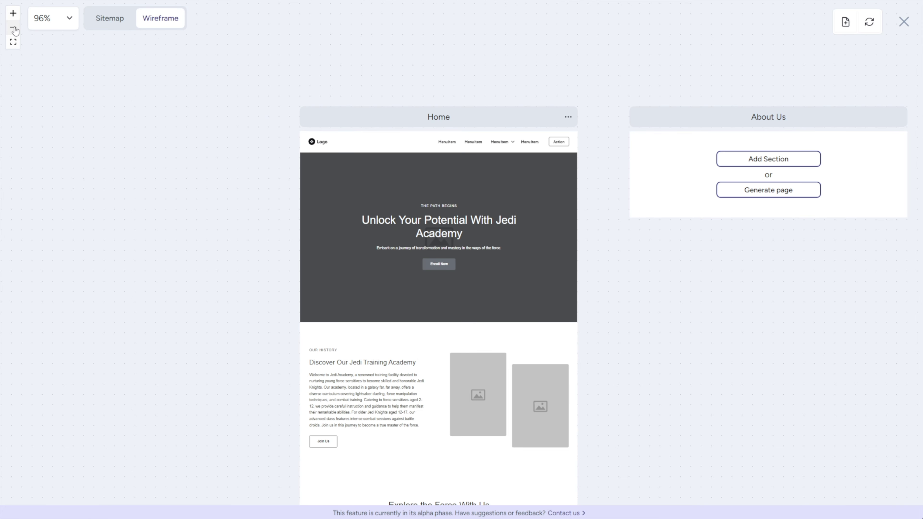
click(14, 28)
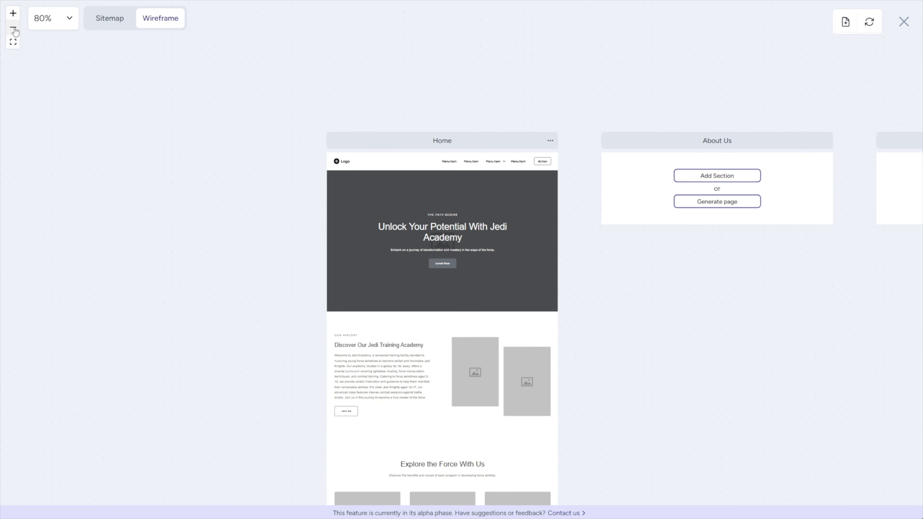
- Insert a Gallery section below Features on the Home card, ahead of Testimonials
click(119, 25)
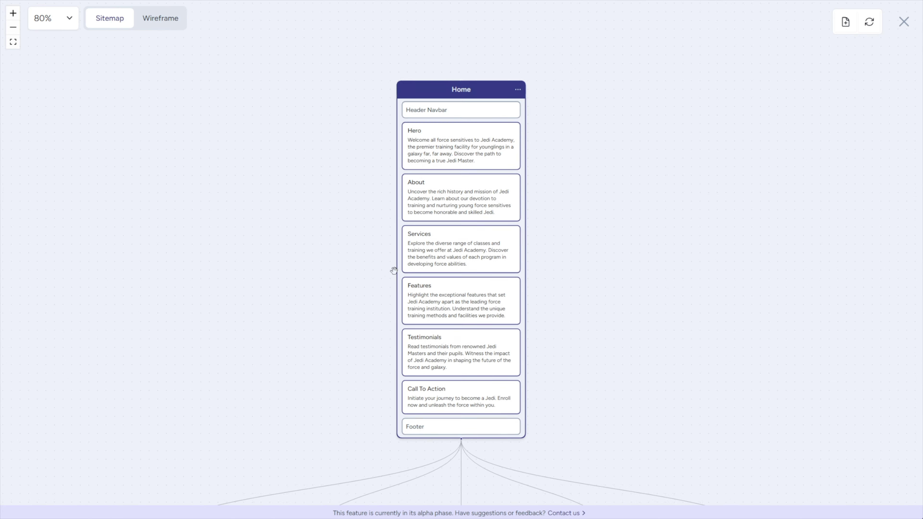
scroll(459, 90, up, 1)
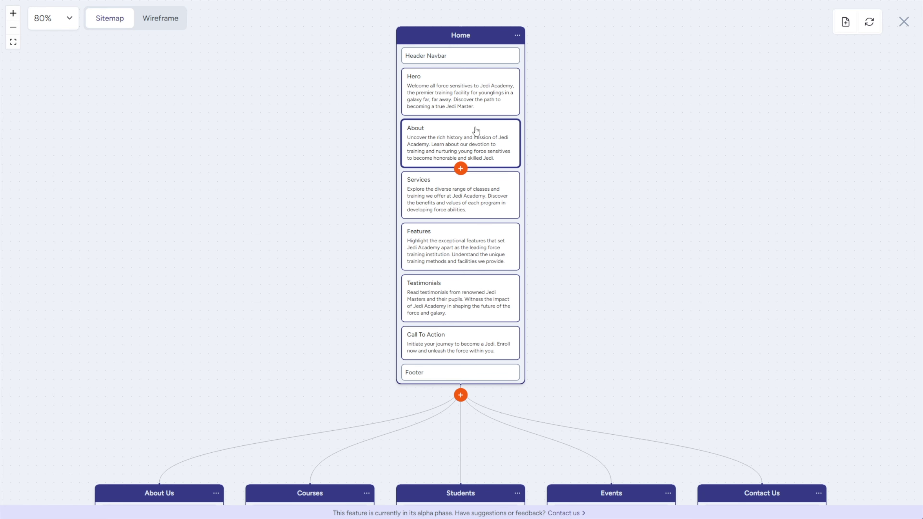
click(460, 117)
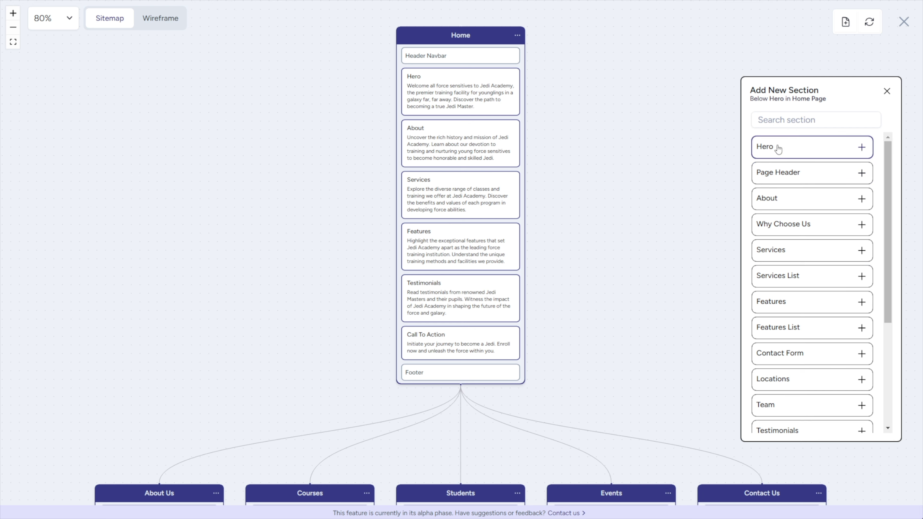
scroll(826, 246, down, 1)
scroll(826, 246, down, 3)
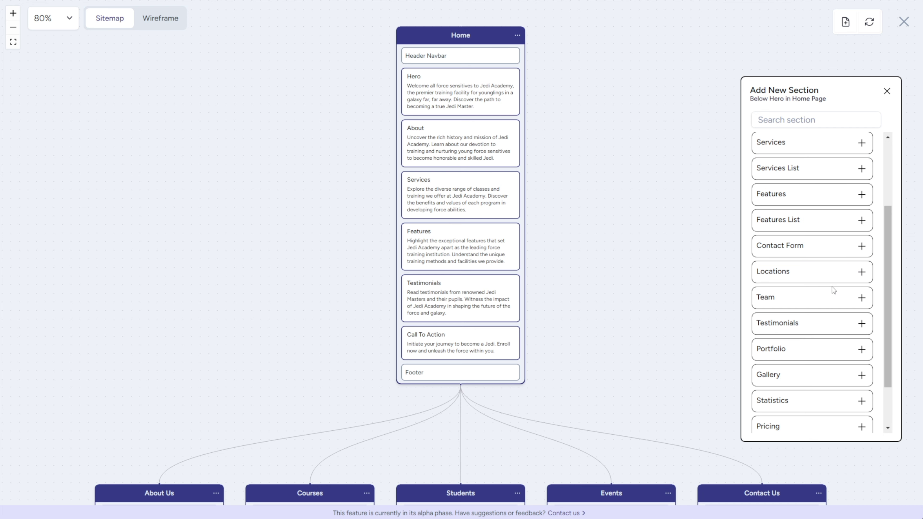
click(668, 269)
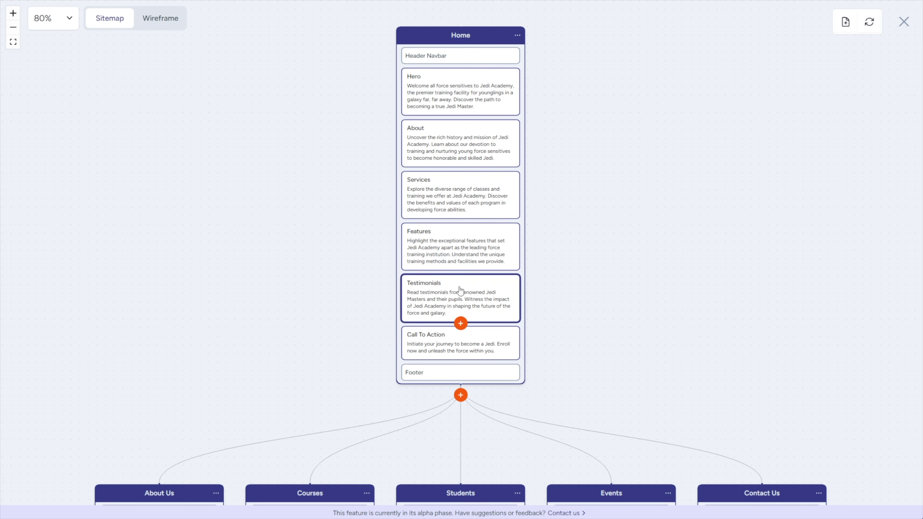
click(461, 272)
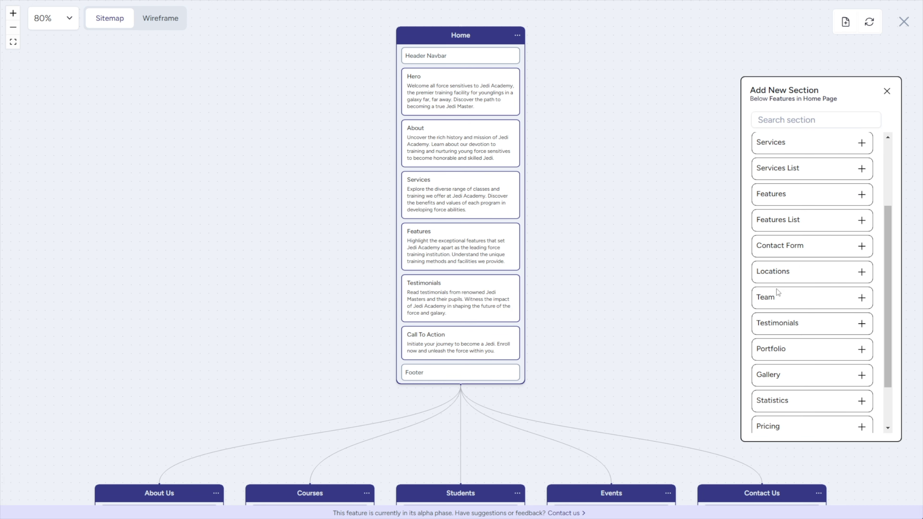
scroll(778, 292, down, 2)
click(788, 320)
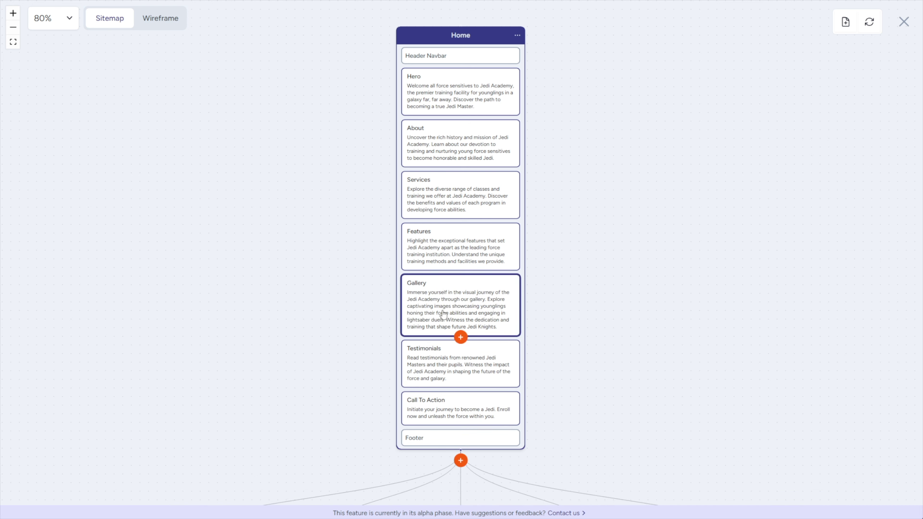
- Zoom in on the Home wireframe's new Unforgettable Moments gallery, then zoom back out to 80%
click(164, 22)
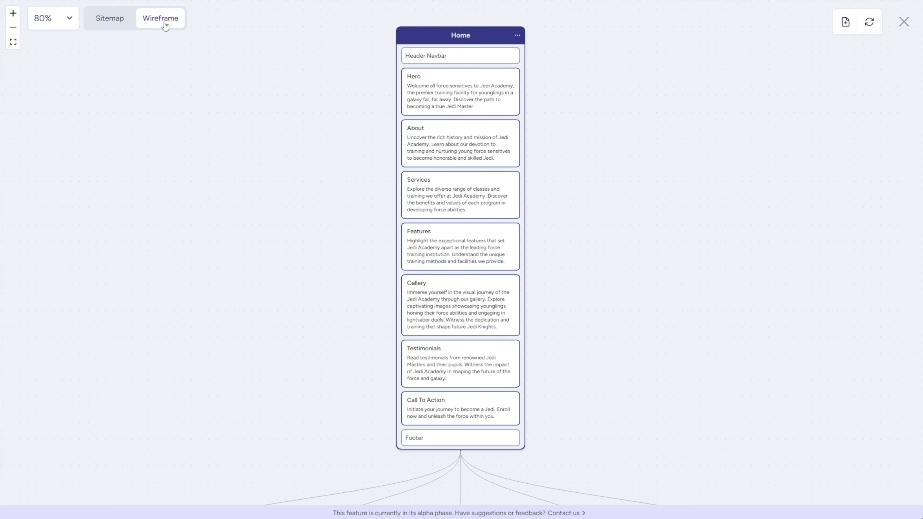
scroll(413, 217, down, 10)
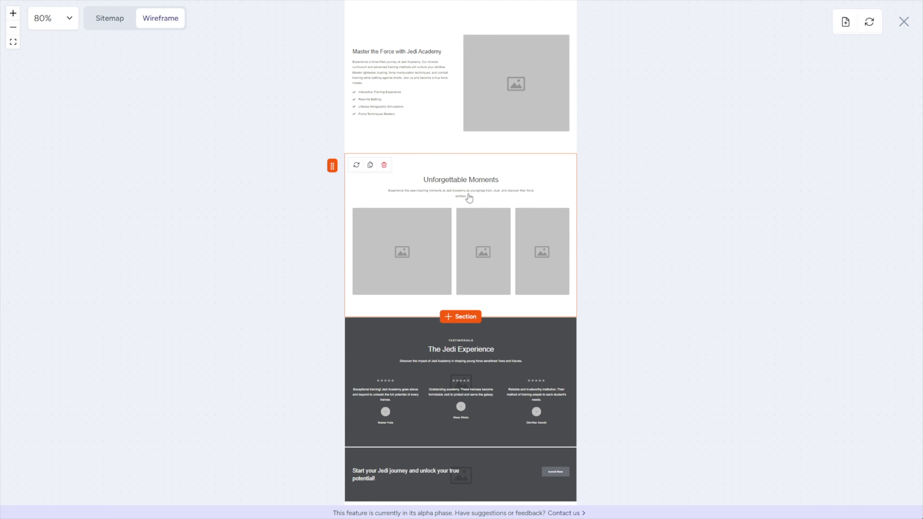
click(13, 13)
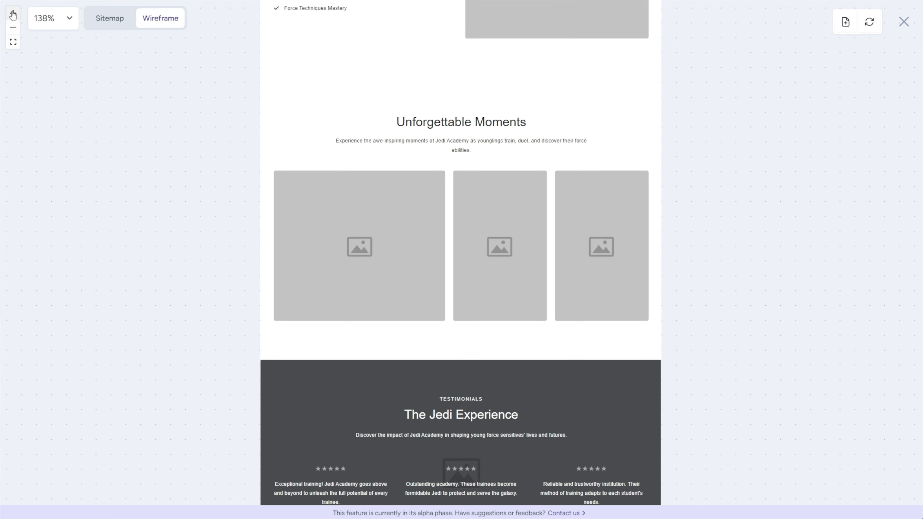
click(13, 14)
drag(202, 107, 176, 243)
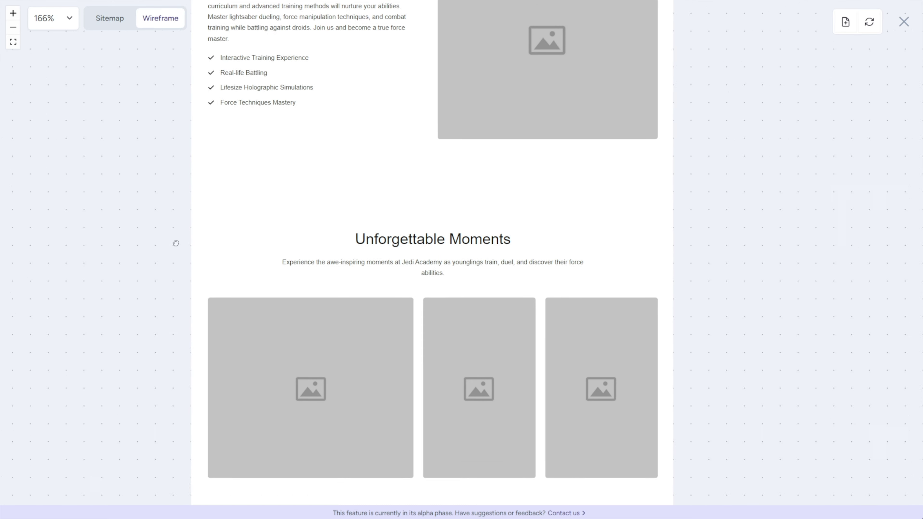
scroll(176, 243, down, 3)
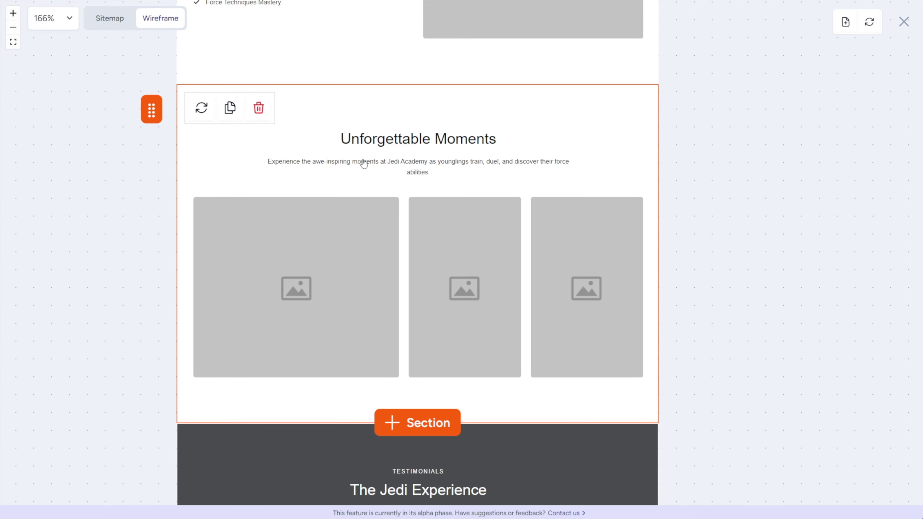
click(13, 27)
click(13, 27)
click(13, 27)
click(13, 27)
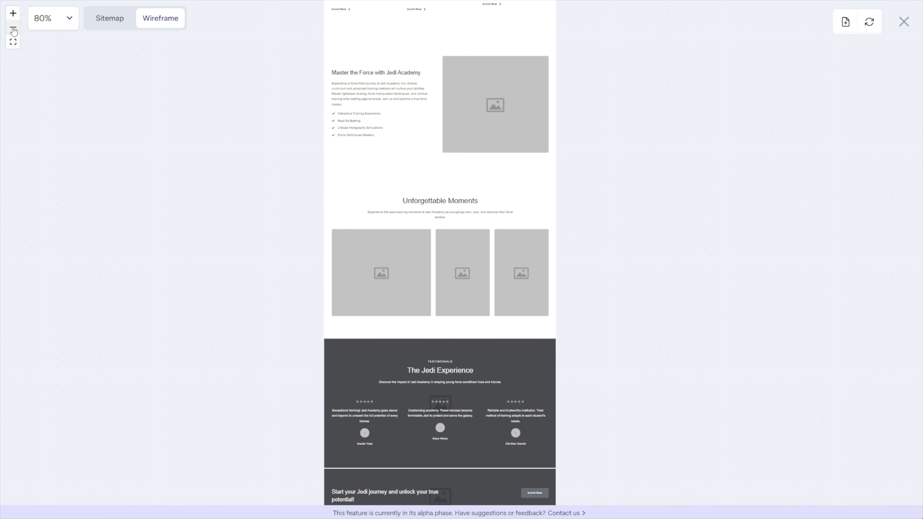
- Generate the Courses page from its sitemap card and view its new sections as wireframes
click(115, 27)
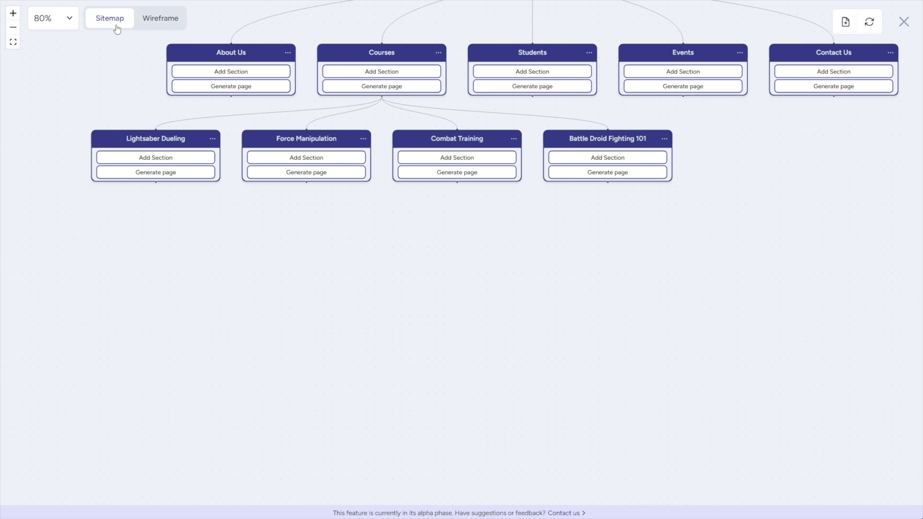
scroll(382, 189, down, 2)
scroll(383, 195, down, 10)
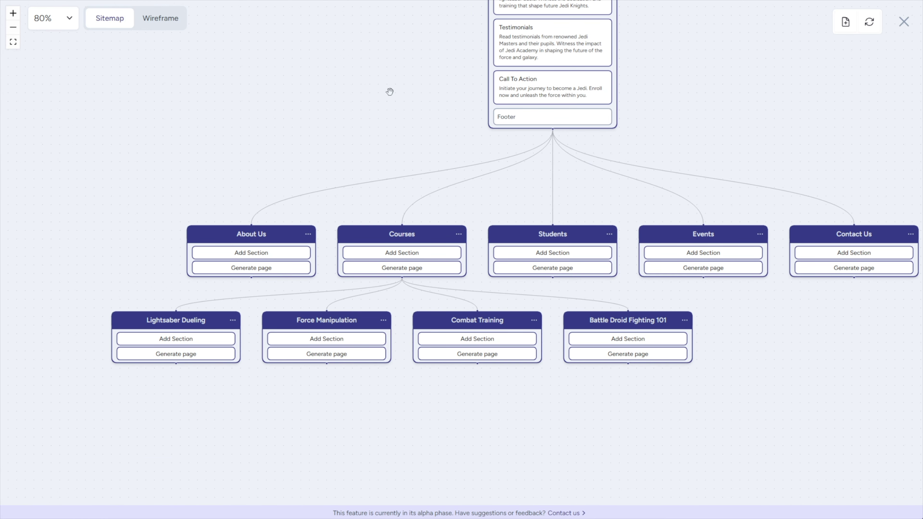
mouse_move(440, 253)
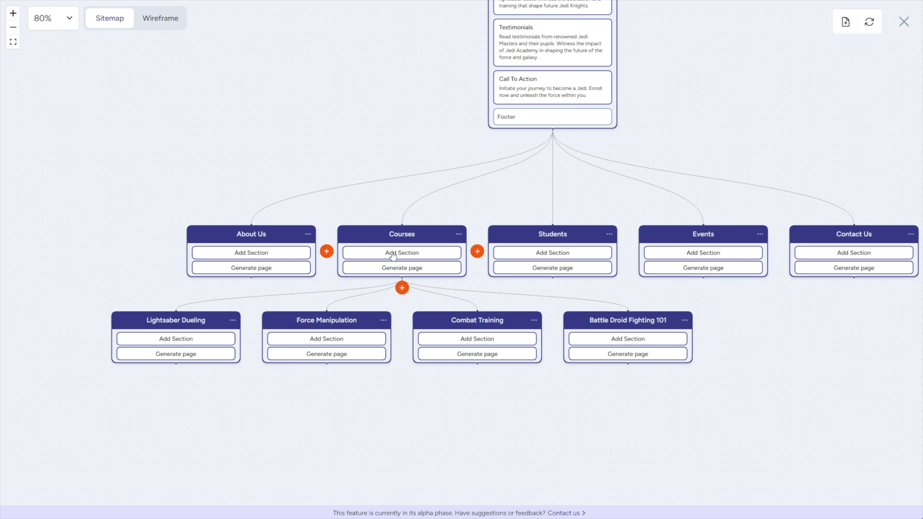
click(414, 269)
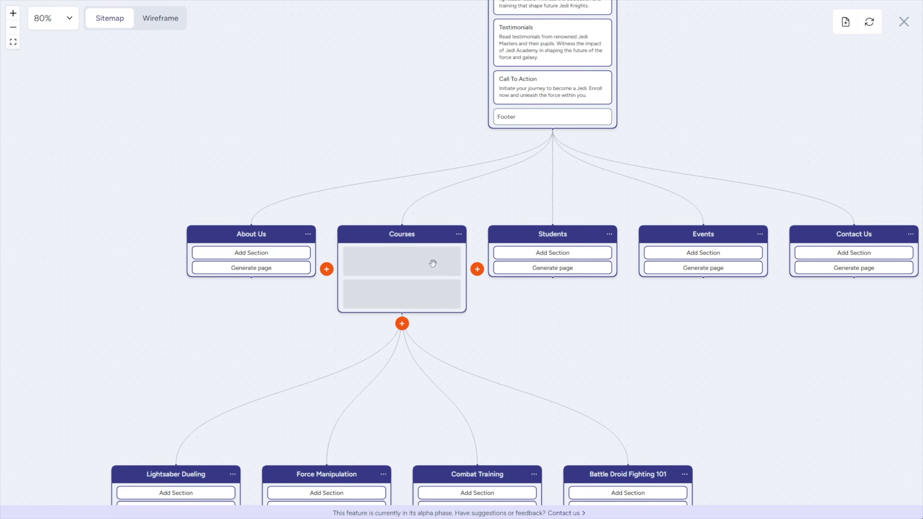
click(388, 179)
drag(400, 100, 386, 1)
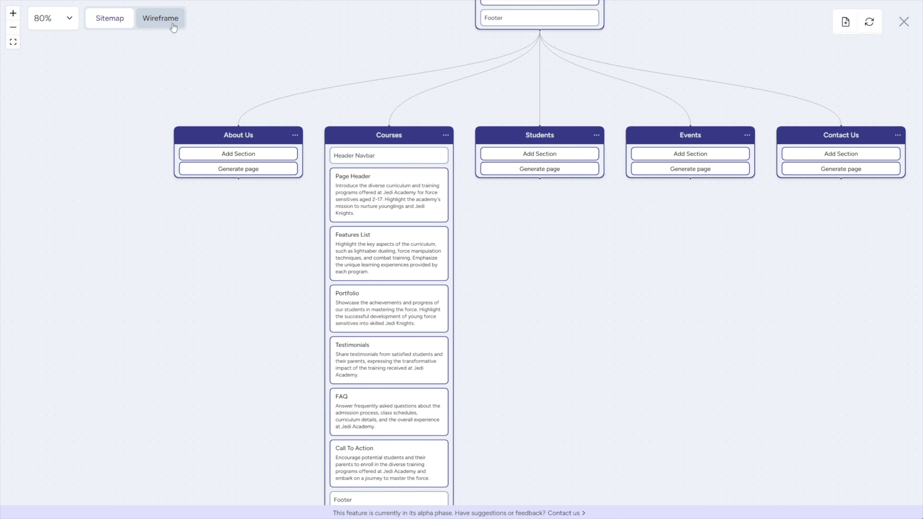
click(163, 22)
drag(740, 320, 319, 259)
drag(799, 240, 616, 231)
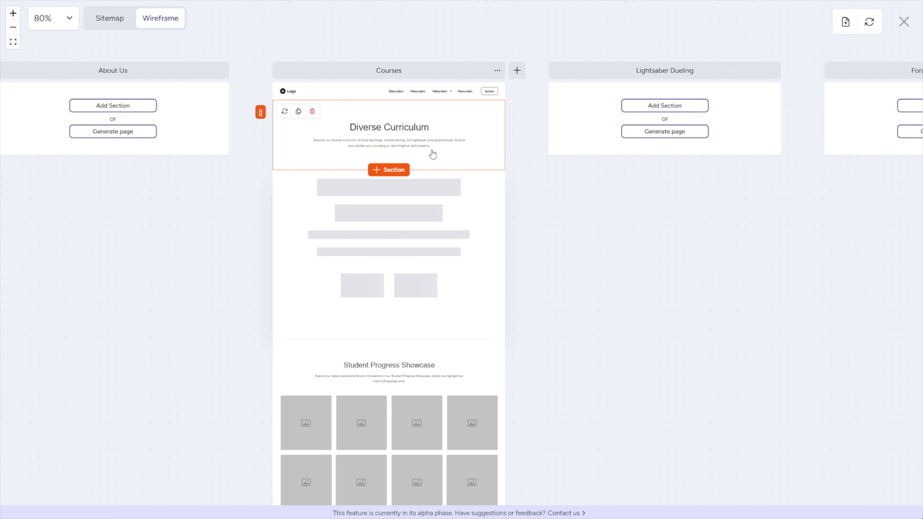
scroll(432, 157, up, 8)
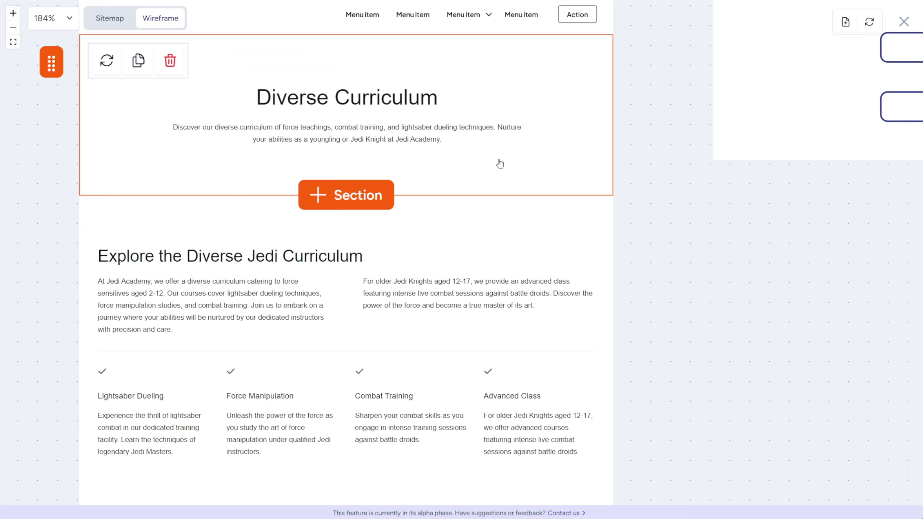
drag(680, 324, 734, 206)
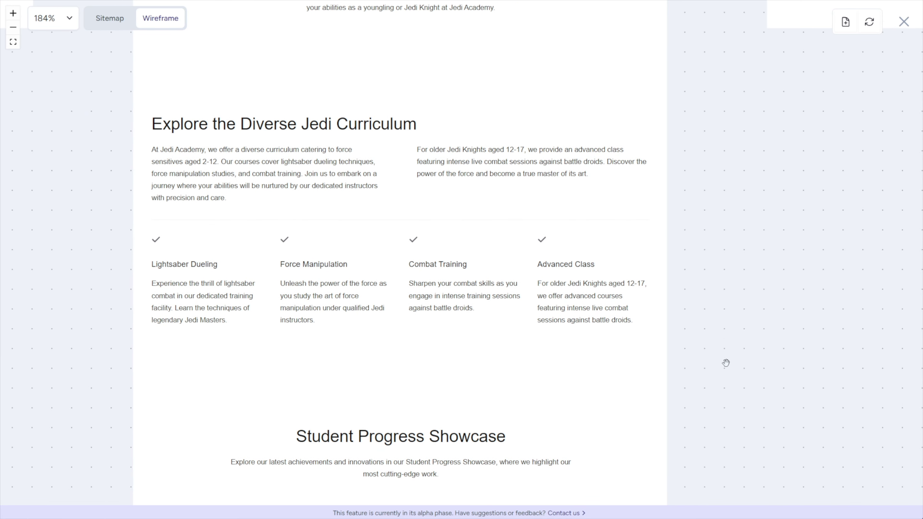
drag(726, 363, 725, 208)
drag(763, 402, 754, 226)
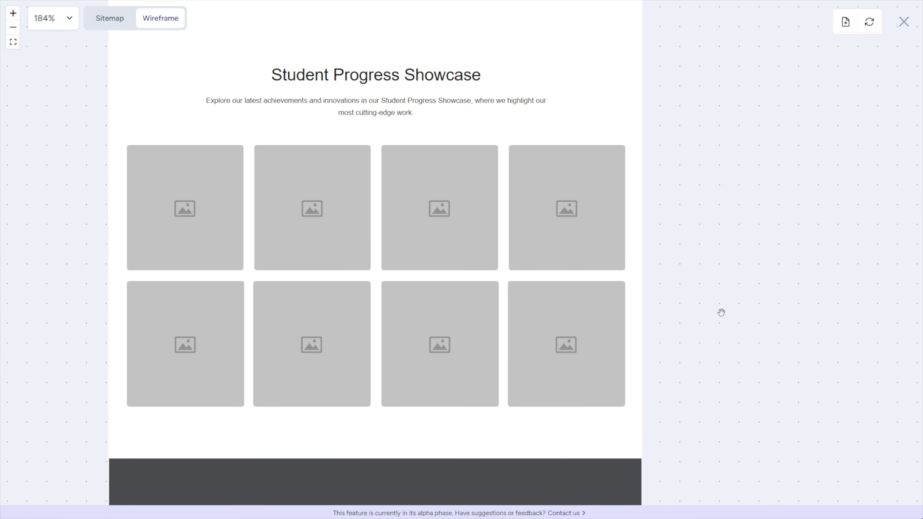
drag(757, 345, 754, 94)
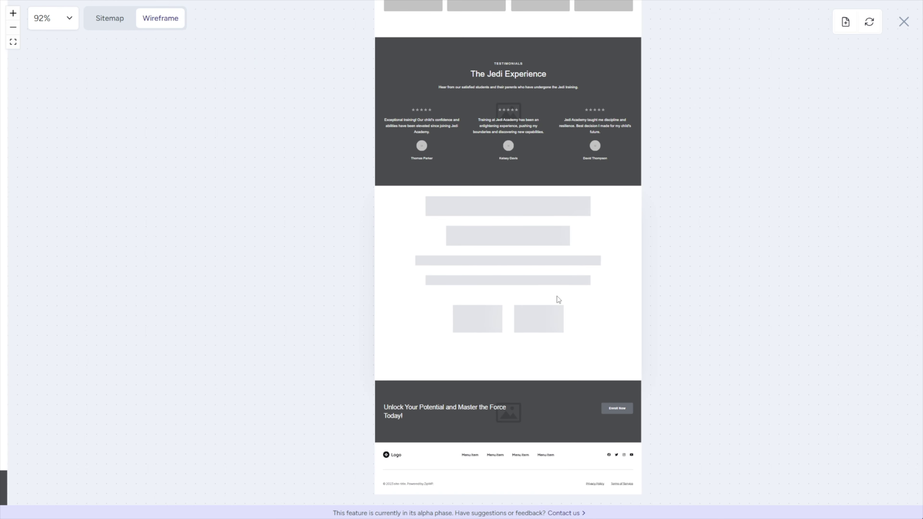
scroll(557, 301, down, 2)
scroll(612, 223, up, 3)
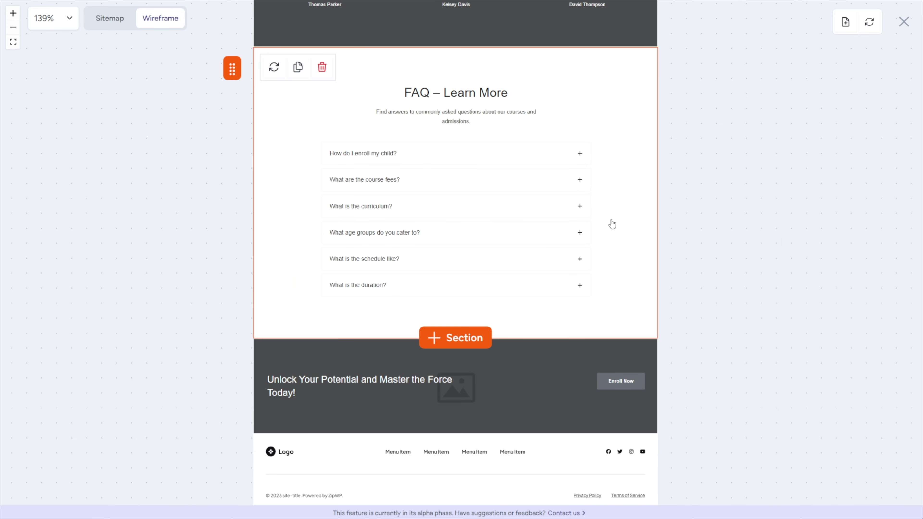
scroll(749, 247, down, 3)
scroll(749, 248, up, 15)
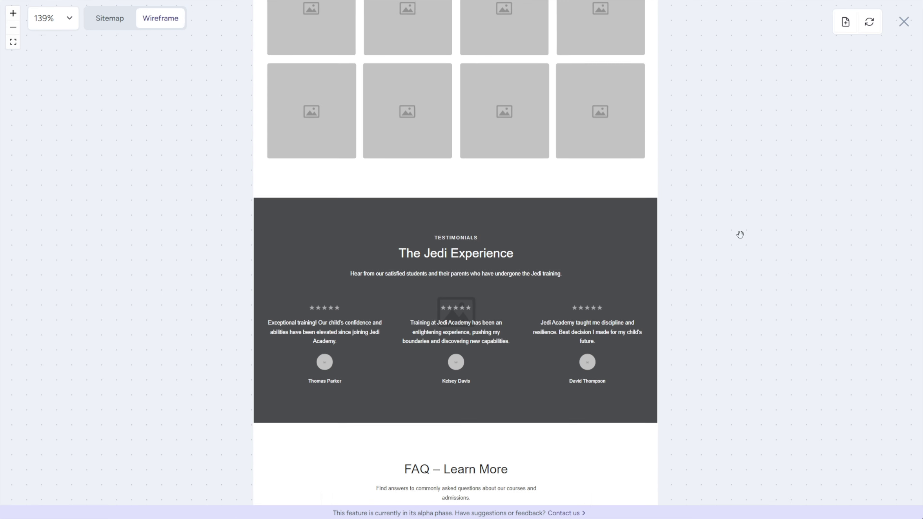
scroll(736, 235, up, 6)
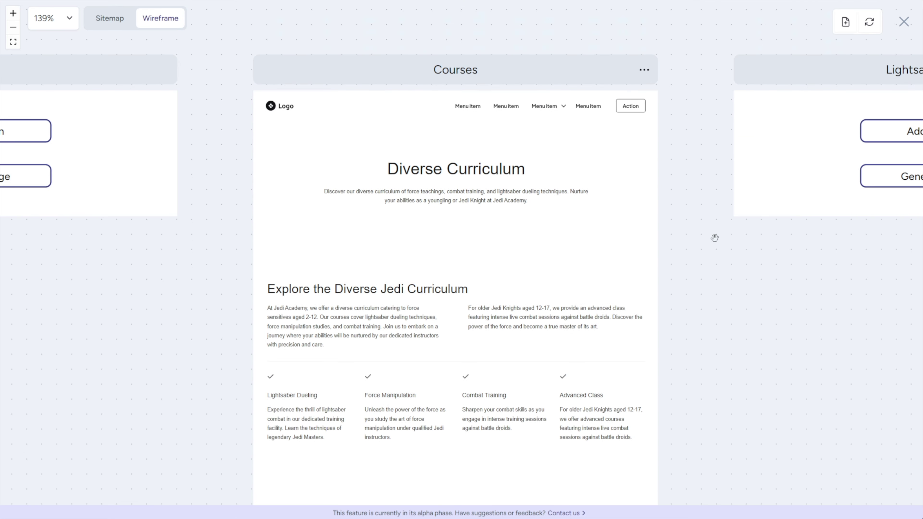
scroll(690, 237, down, 2)
- Apply a dark-background layout to the Courses Page Header section
click(274, 60)
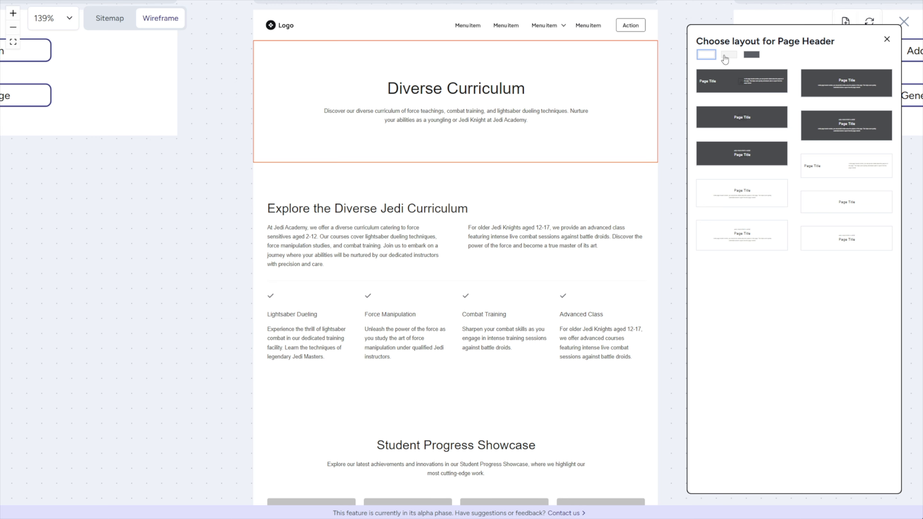
click(728, 55)
click(706, 56)
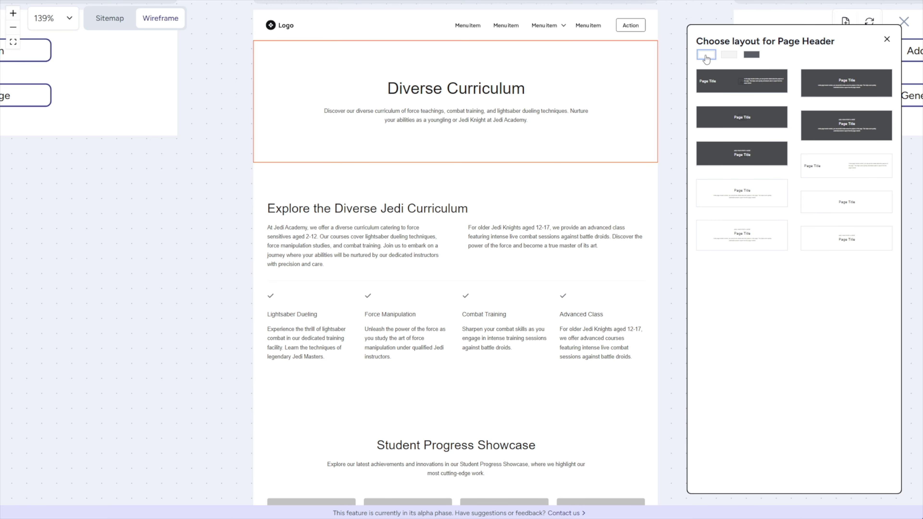
click(751, 55)
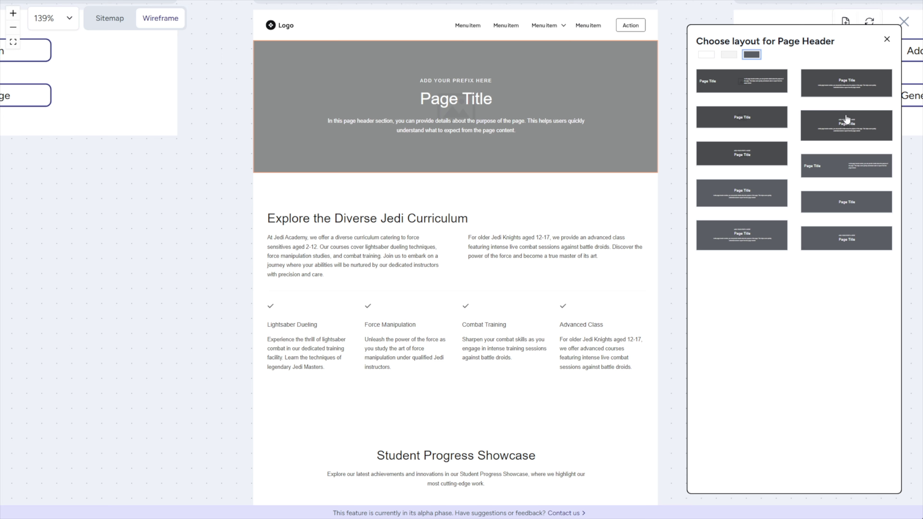
click(844, 93)
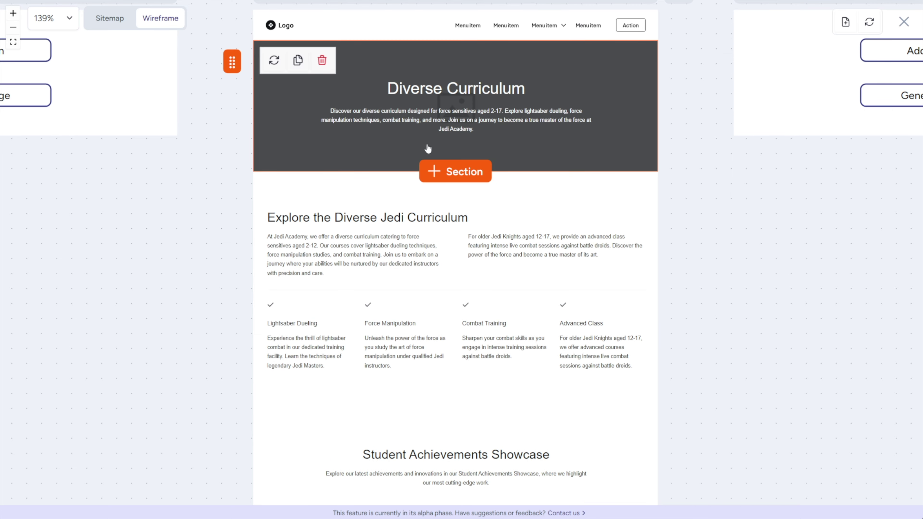
- Switch the Features List section to the card-style layout titled An Epic Journey Awaits You
mouse_move(408, 292)
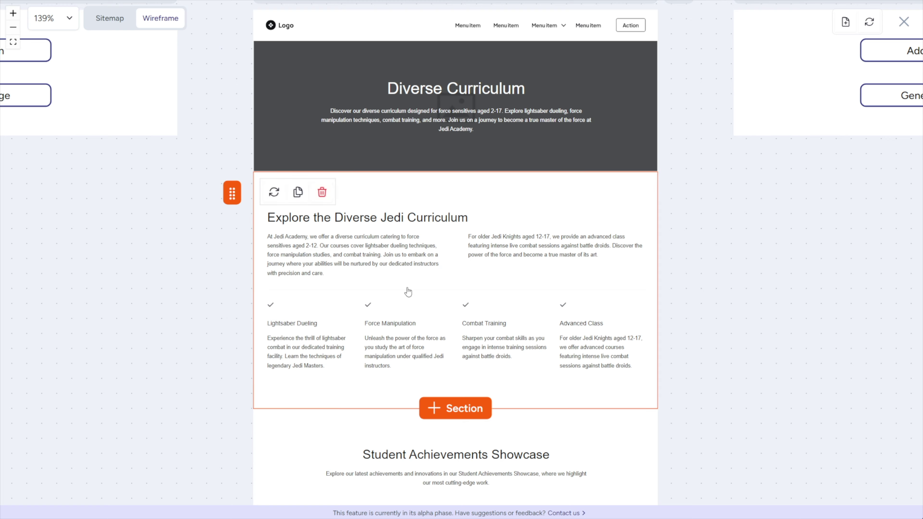
click(463, 246)
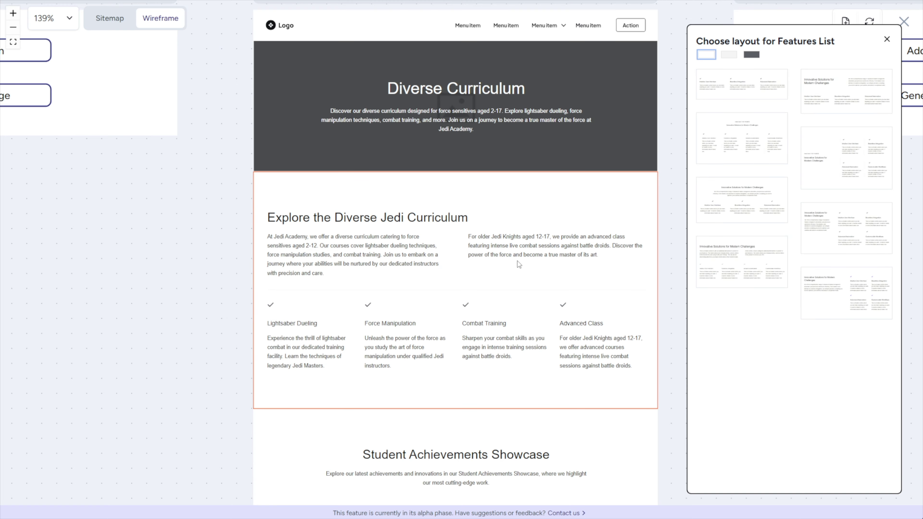
click(844, 160)
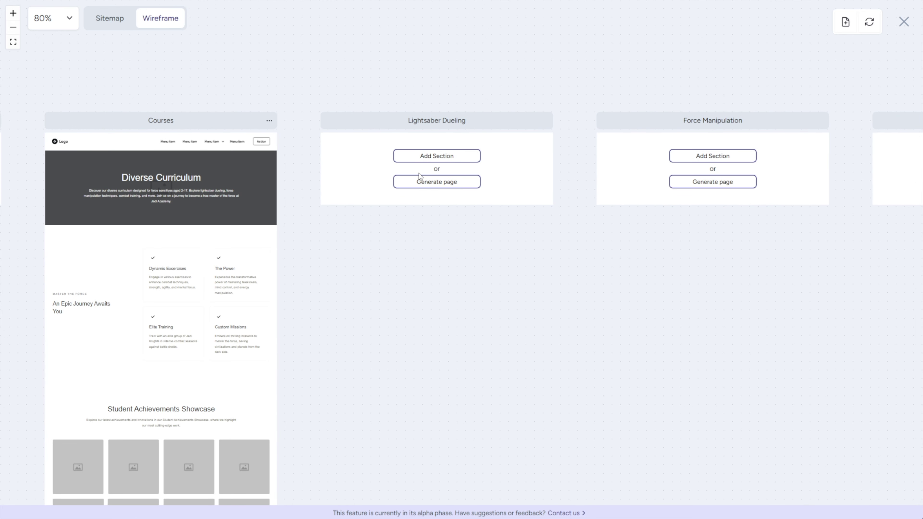
- Generate the Lightsaber Dueling page with its Mastering Lightsabers header, then return to the sitemap
click(425, 182)
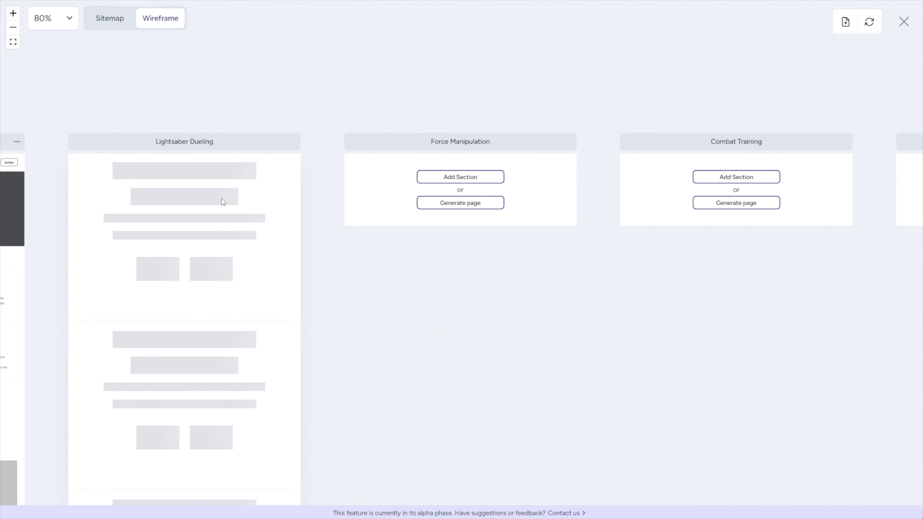
scroll(487, 226, down, 3)
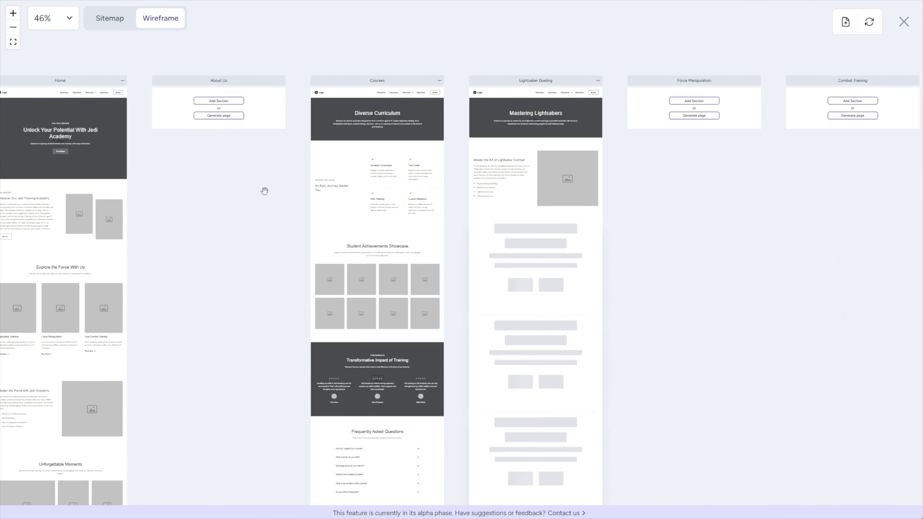
drag(272, 191, 539, 111)
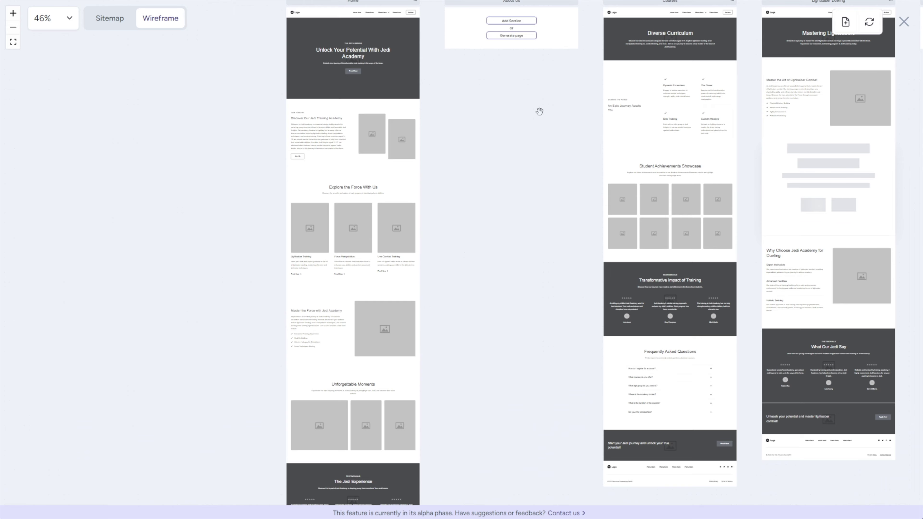
click(107, 23)
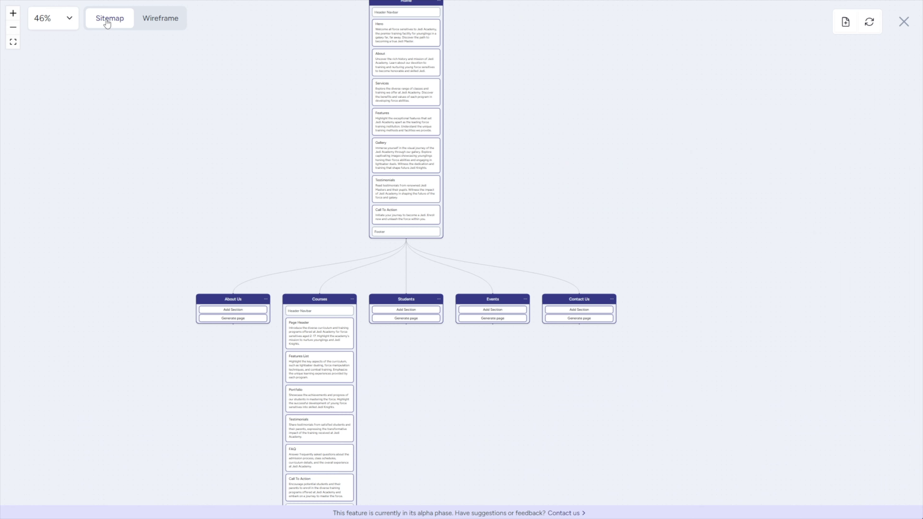
- Run Generate empty pages from the Sitemap view so every blank page card gets sections
scroll(397, 204, up, 3)
scroll(721, 162, down, 3)
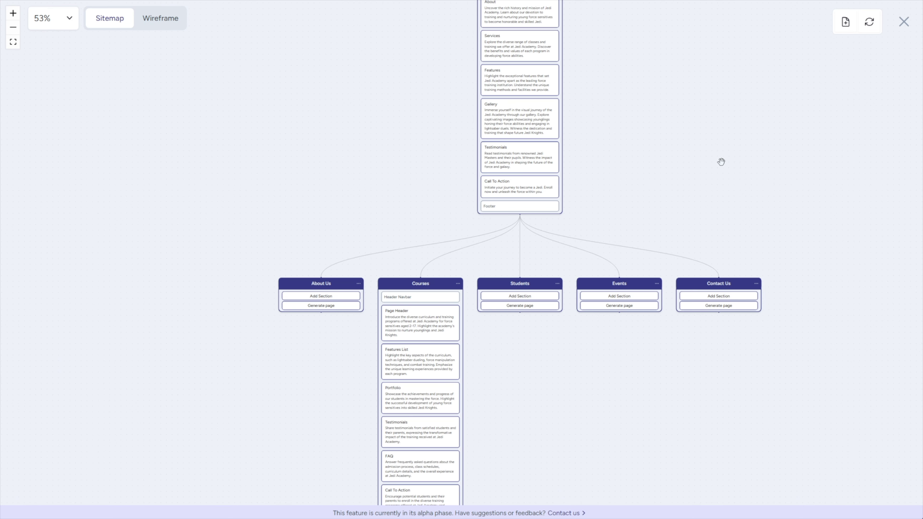
scroll(719, 161, up, 2)
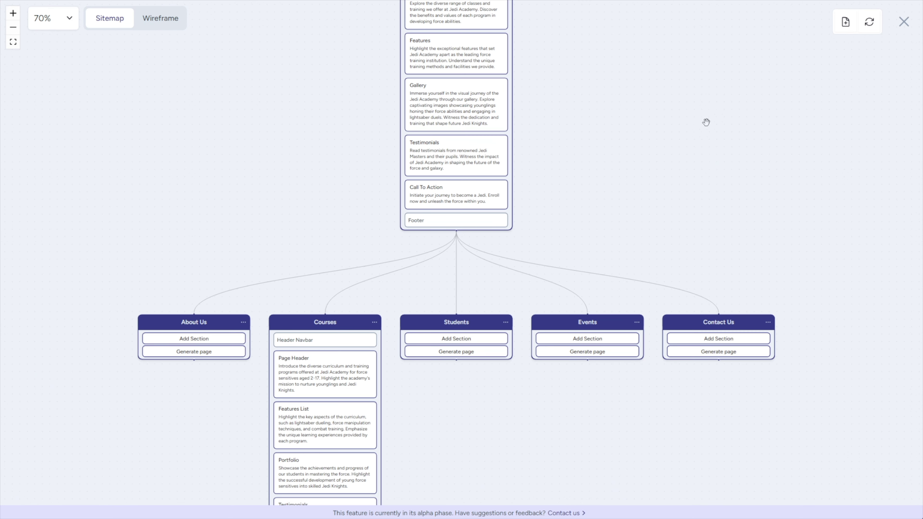
click(845, 24)
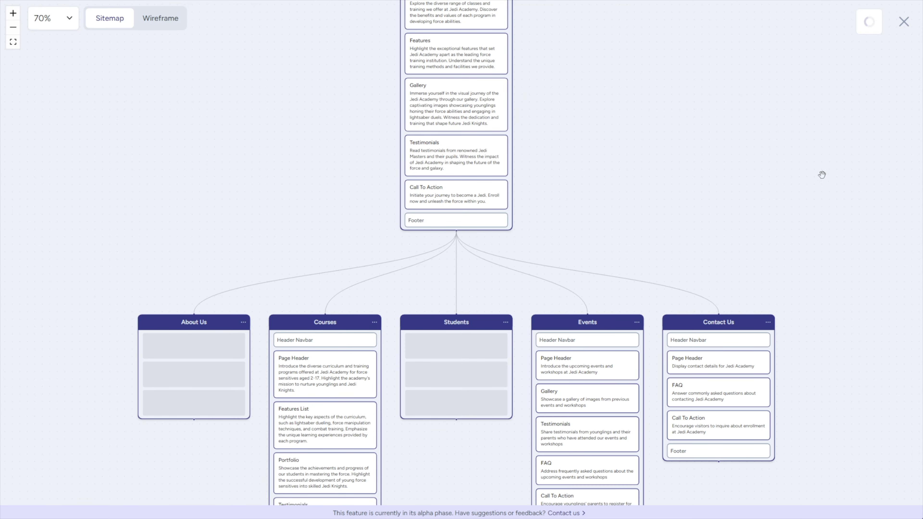
scroll(822, 173, down, 5)
scroll(828, 186, down, 10)
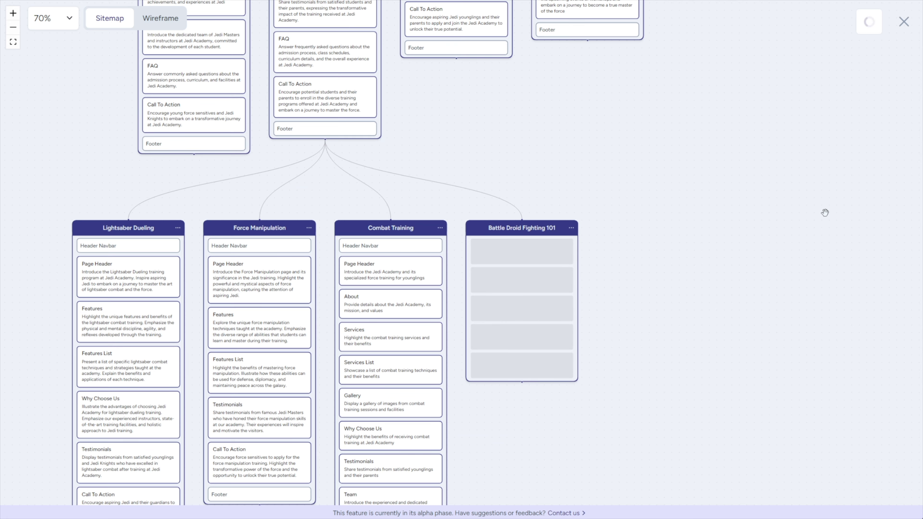
scroll(785, 202, up, 1)
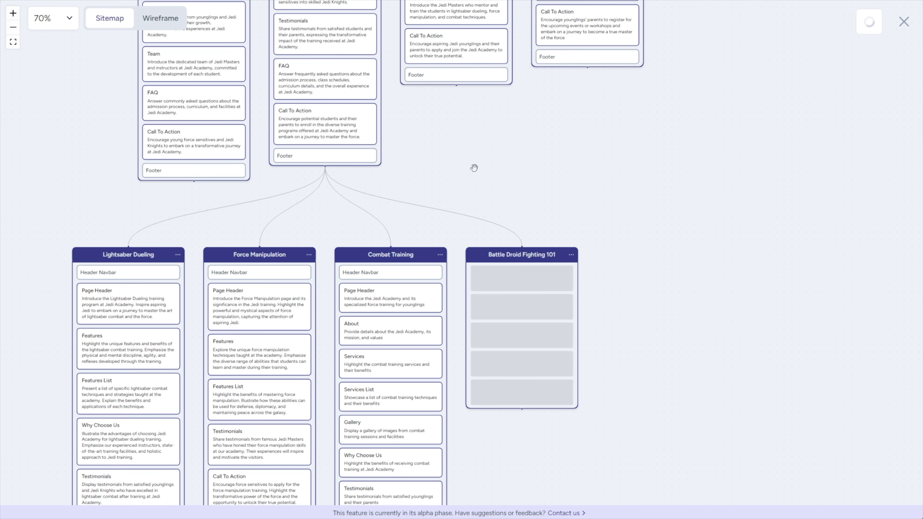
- Review the filled About Us through Contact Us cards, then re-centre the Home card
mouse_move(91, 372)
scroll(72, 145, up, 5)
scroll(788, 144, down, 6)
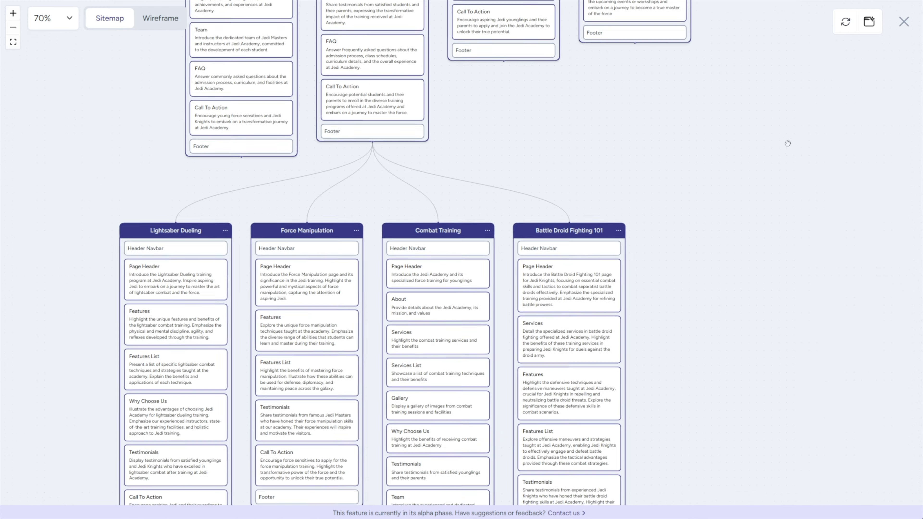
drag(788, 143, 742, 460)
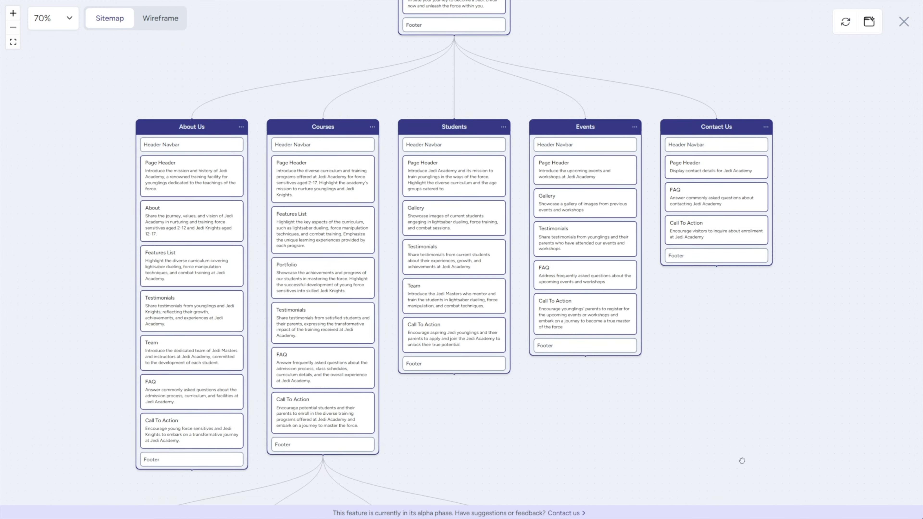
drag(651, 35, 606, 342)
drag(593, 58, 581, 132)
- Return to the page wireframes view and scroll it sideways
click(161, 18)
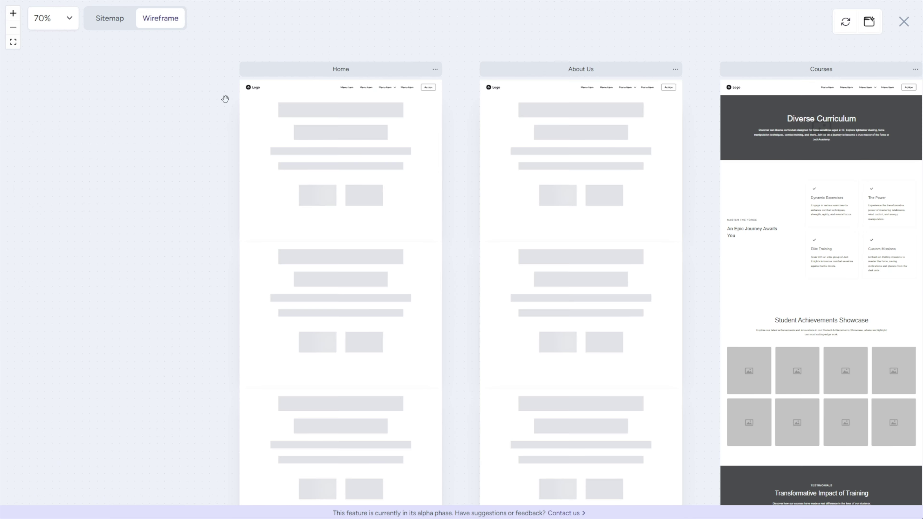
scroll(224, 245, up, 1)
scroll(255, 221, down, 3)
scroll(108, 208, right, 5)
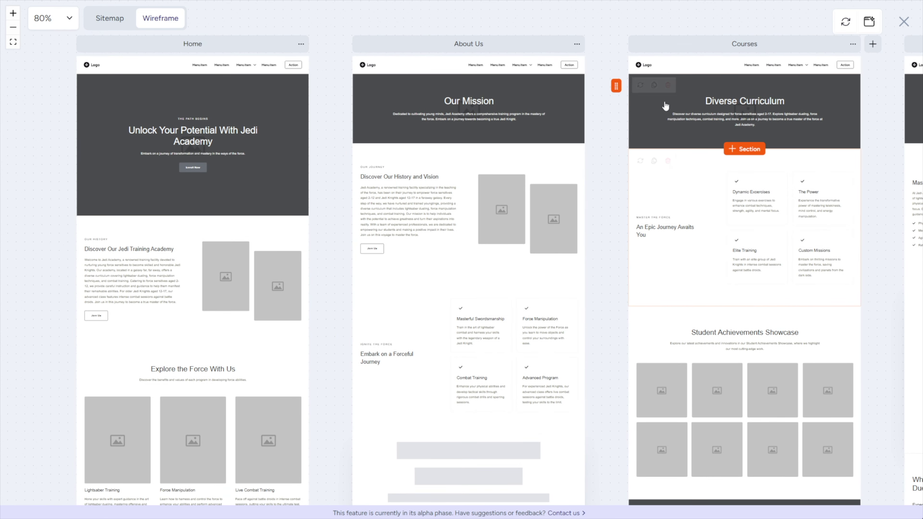
scroll(668, 96, right, 5)
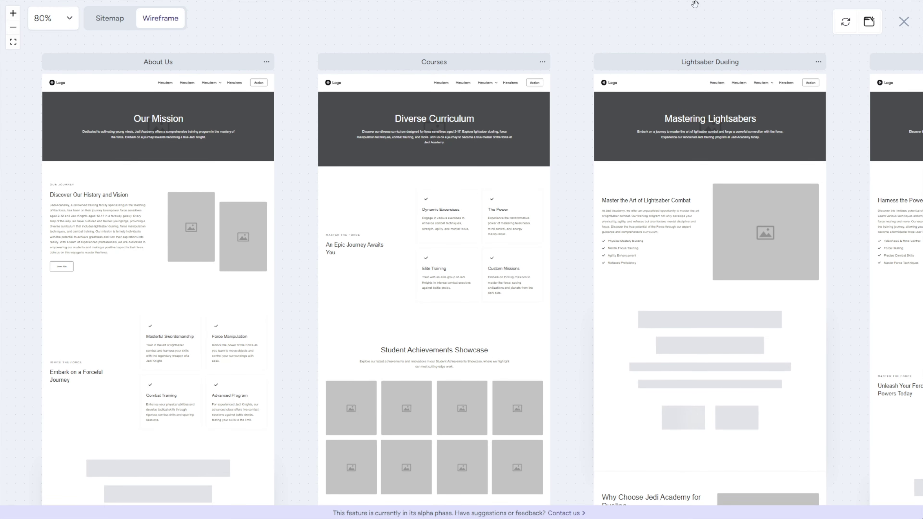
scroll(754, 16, right, 3)
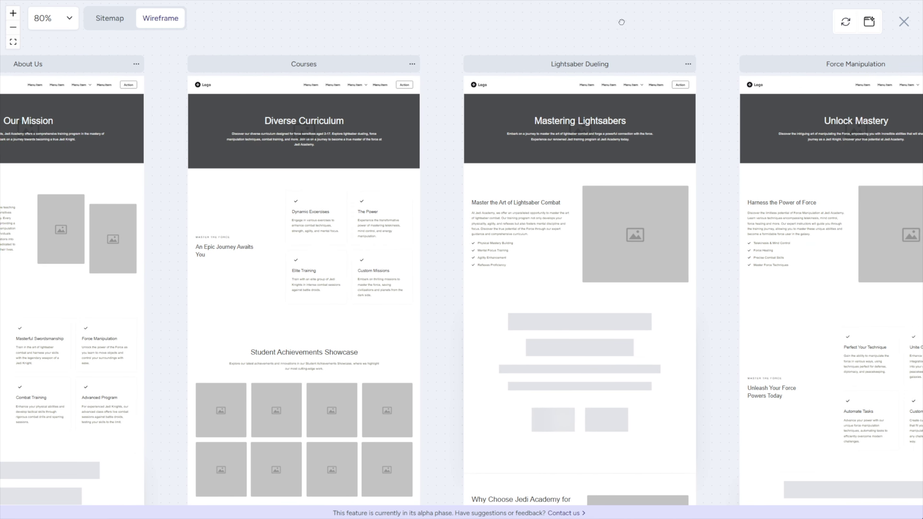
scroll(620, 21, right, 1)
- Pan past Force Manipulation, Combat Training and Battle Droid Fighting 101 to Students, Events and Contact Us
drag(618, 21, 444, 16)
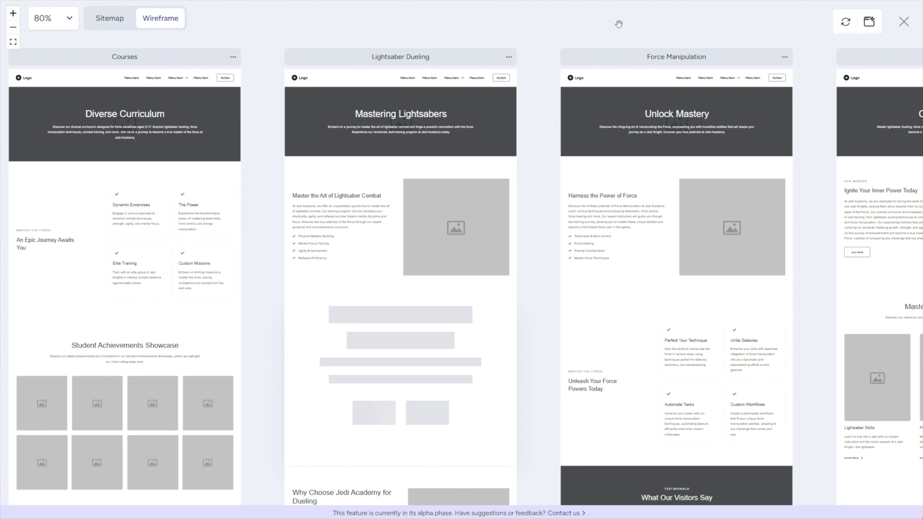
drag(651, 28, 421, 25)
drag(709, 20, 379, 17)
drag(559, 29, 305, 21)
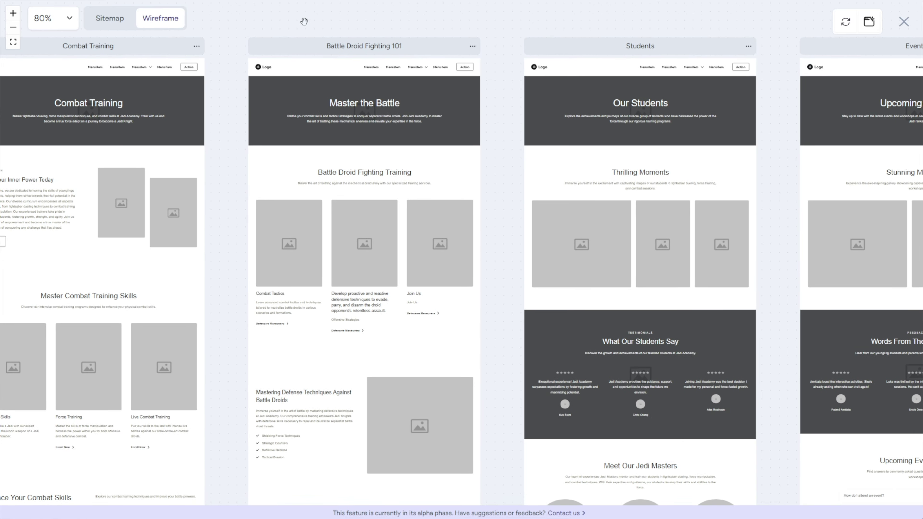
drag(593, 19, 276, 14)
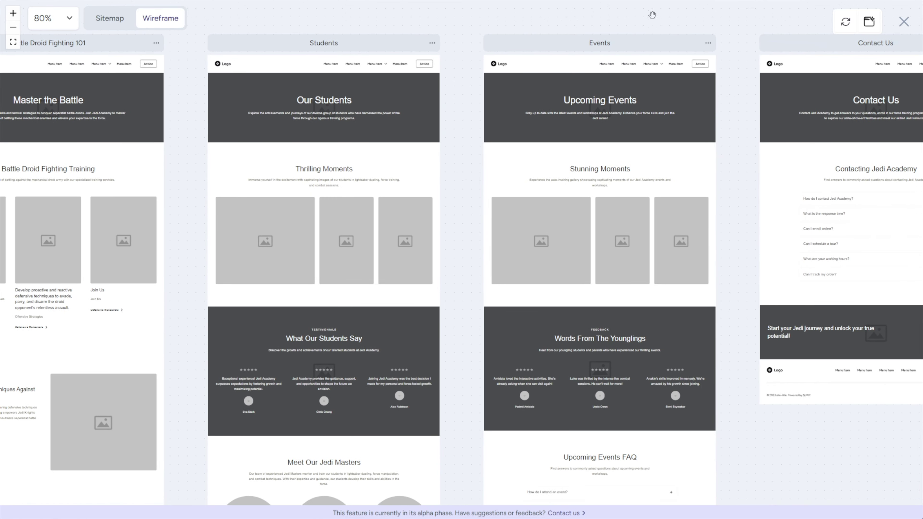
drag(670, 27, 376, 32)
drag(375, 110, 573, 71)
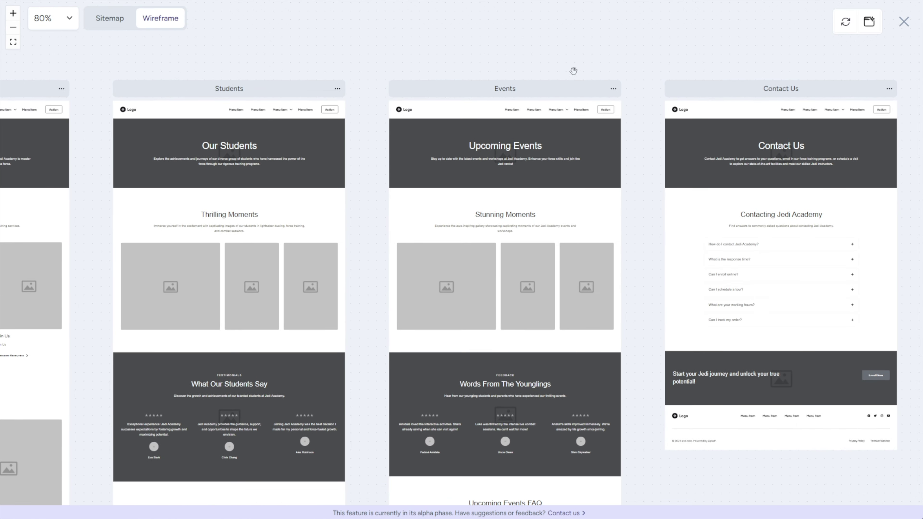
- Create the Jedi Academy website from the wireframes with Start Building and view its home page
click(869, 22)
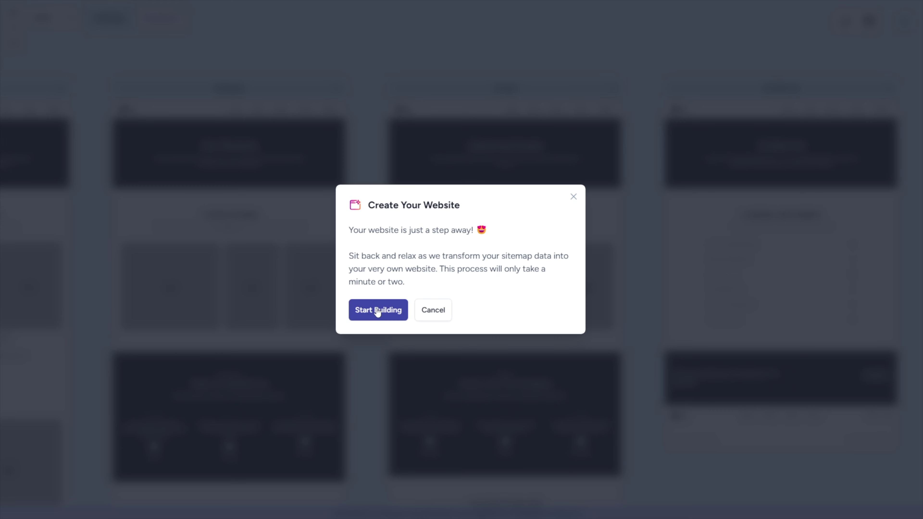
click(391, 312)
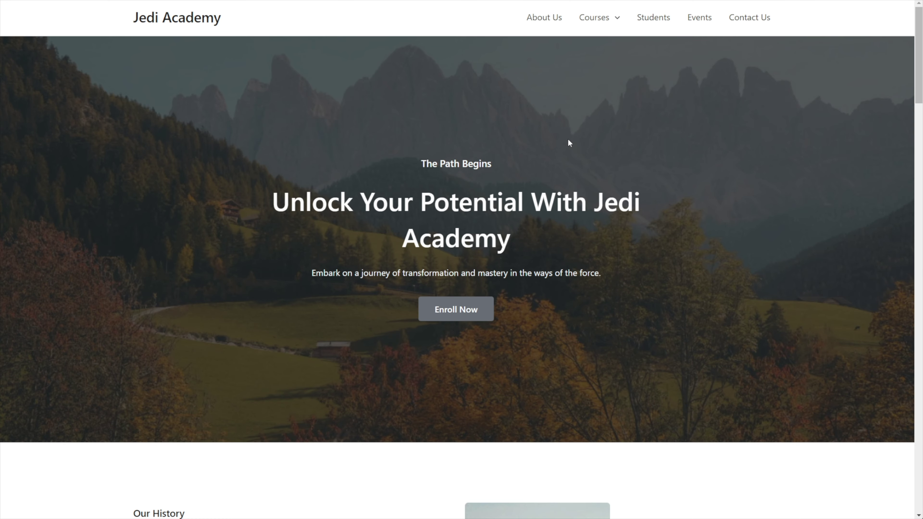
scroll(569, 142, down, 1)
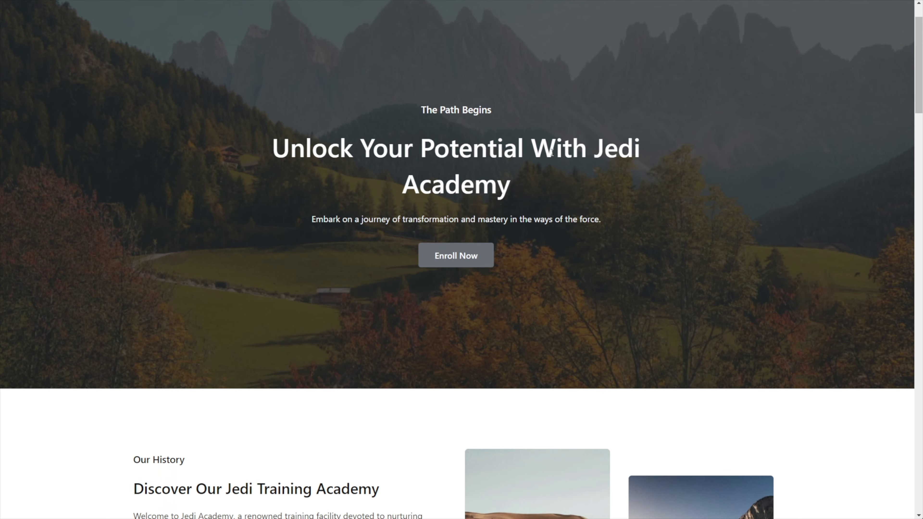
scroll(548, 156, down, 1)
scroll(547, 153, down, 10)
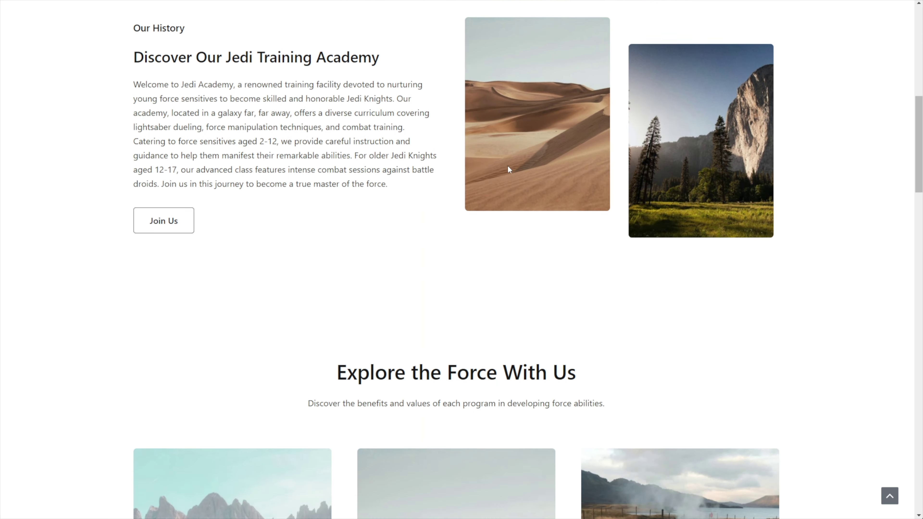
scroll(506, 165, down, 5)
scroll(525, 163, down, 4)
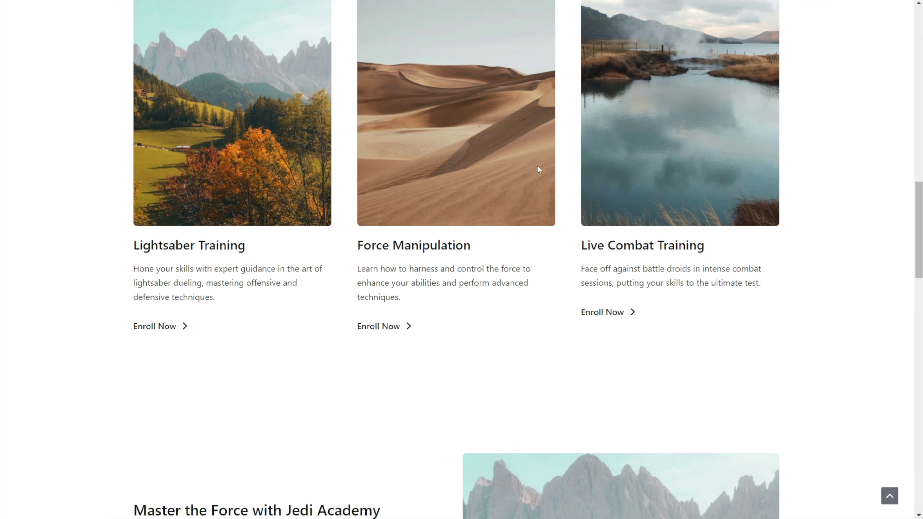
scroll(545, 188, down, 2)
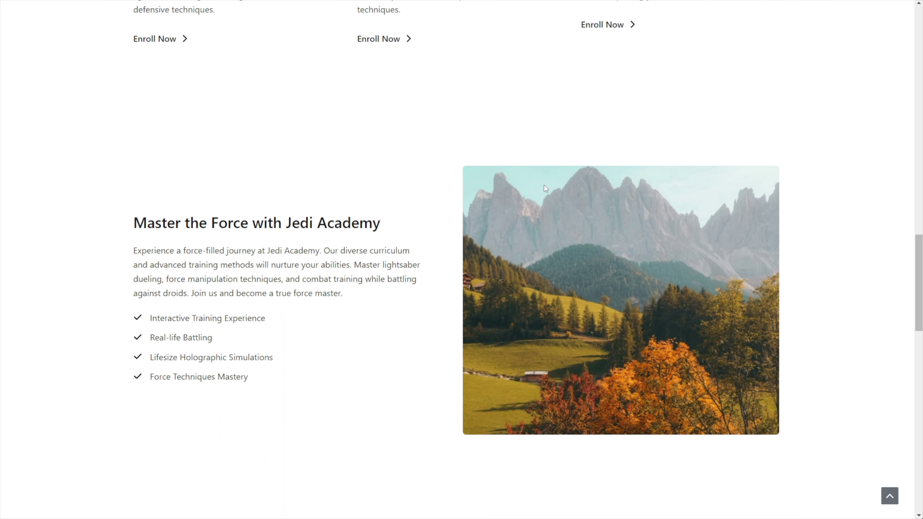
scroll(545, 187, down, 5)
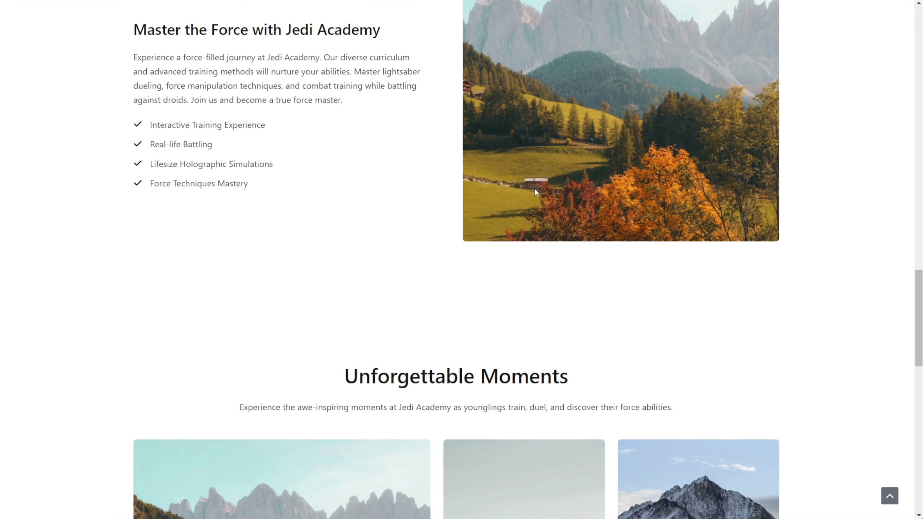
scroll(535, 190, down, 15)
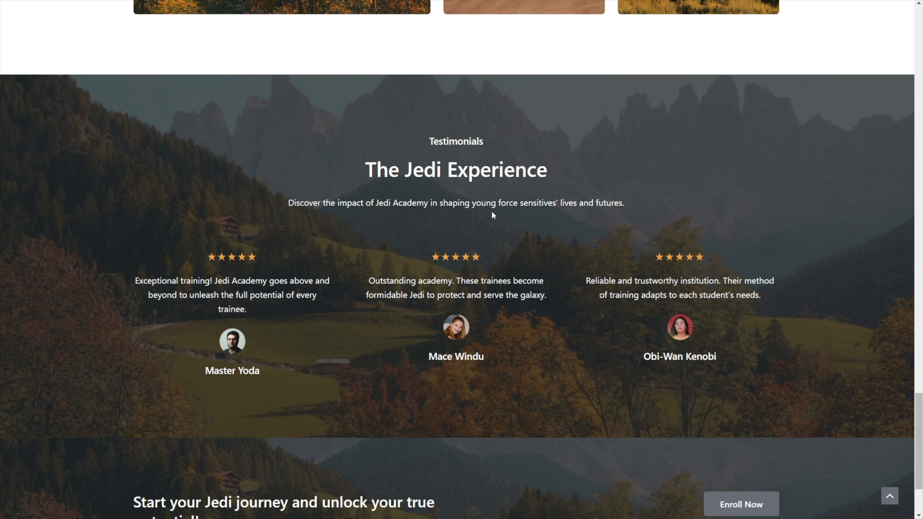
scroll(484, 211, down, 3)
key(Home)
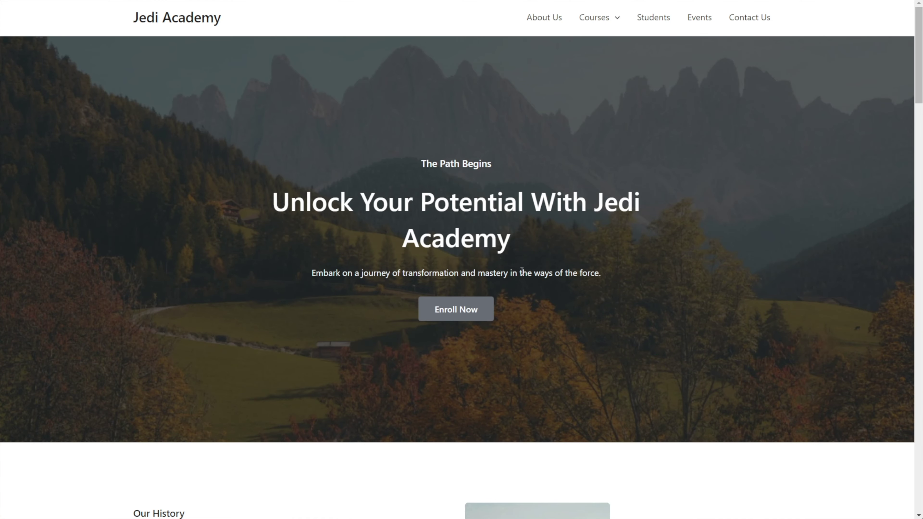
- Scroll through the current Jedi Academy website page
scroll(586, 295, down, 10)
scroll(530, 285, down, 10)
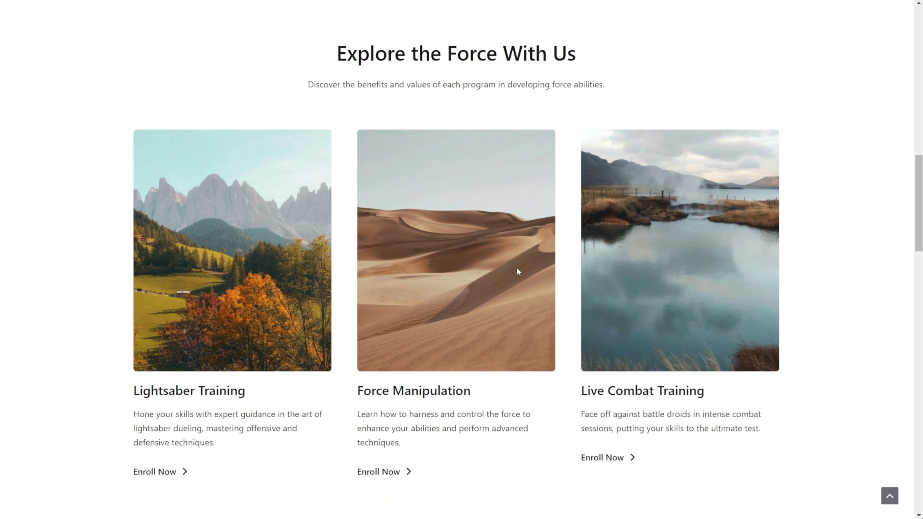
scroll(540, 289, up, 15)
scroll(540, 289, up, 5)
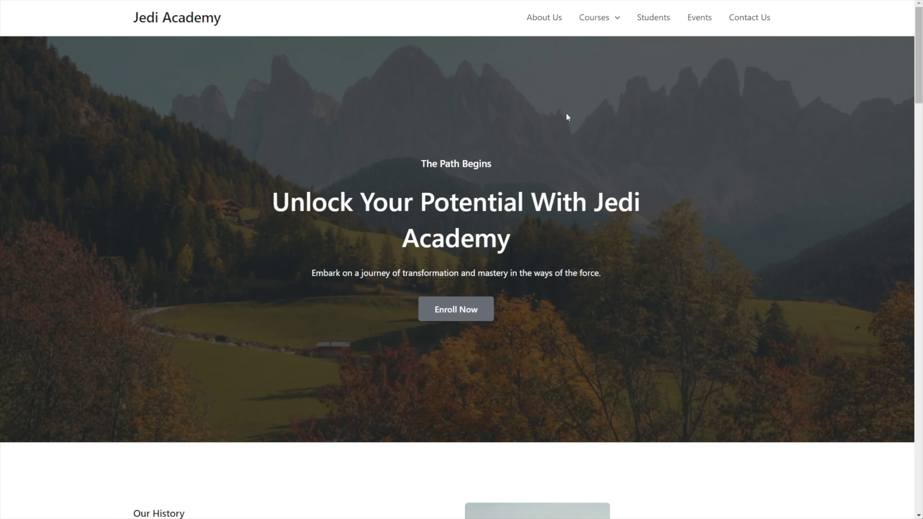
scroll(464, 92, down, 7)
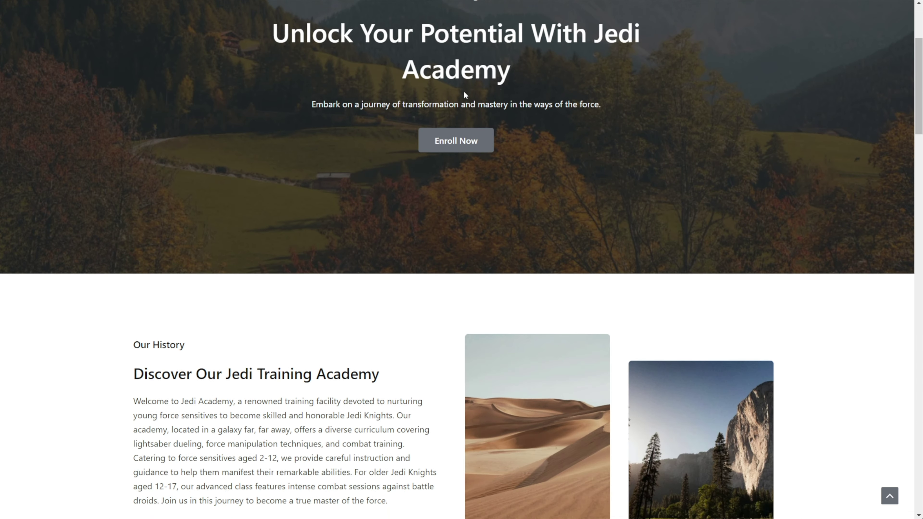
scroll(463, 93, down, 3)
scroll(464, 93, up, 10)
- Open Battle Droid Fighting 101 from the Courses menu and scroll through it
mouse_move(604, 19)
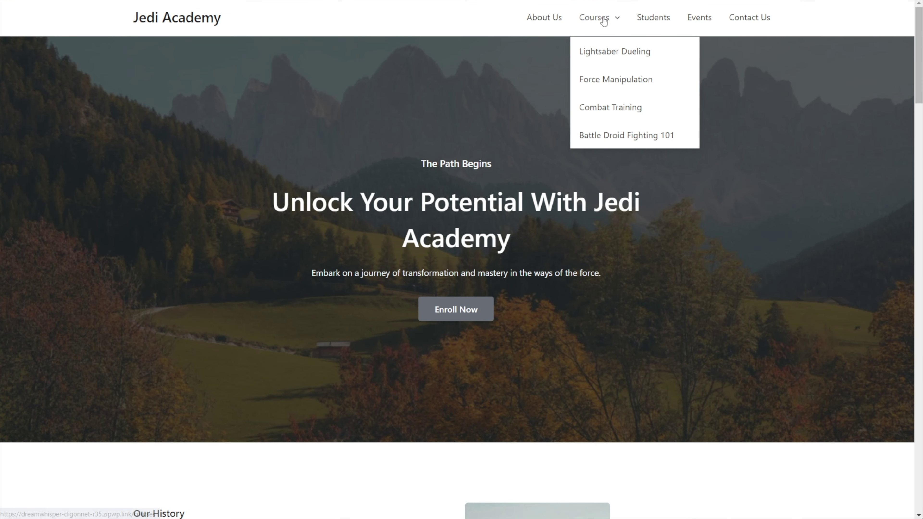
click(614, 137)
scroll(555, 191, down, 10)
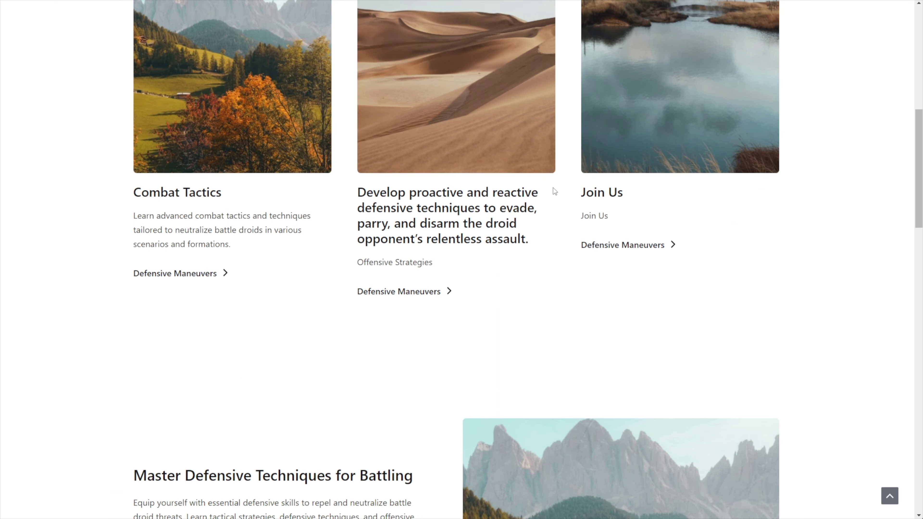
scroll(555, 192, down, 20)
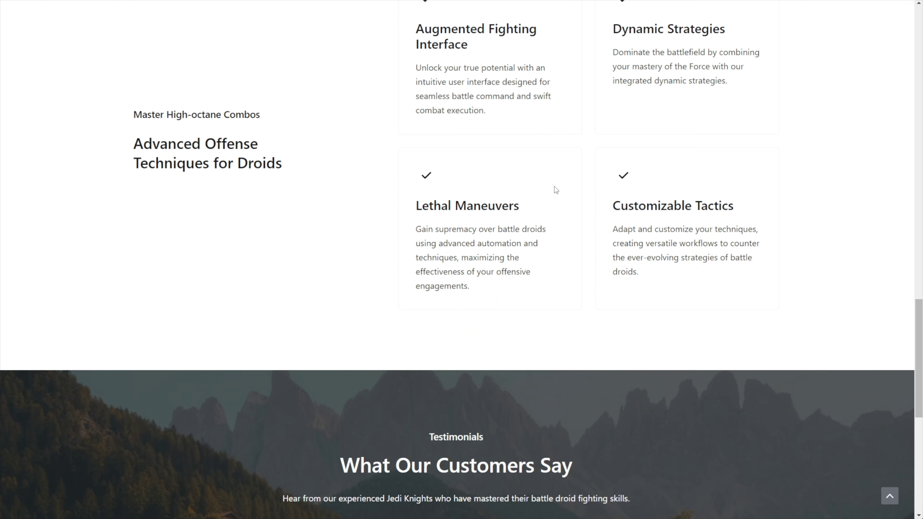
scroll(554, 186, up, 20)
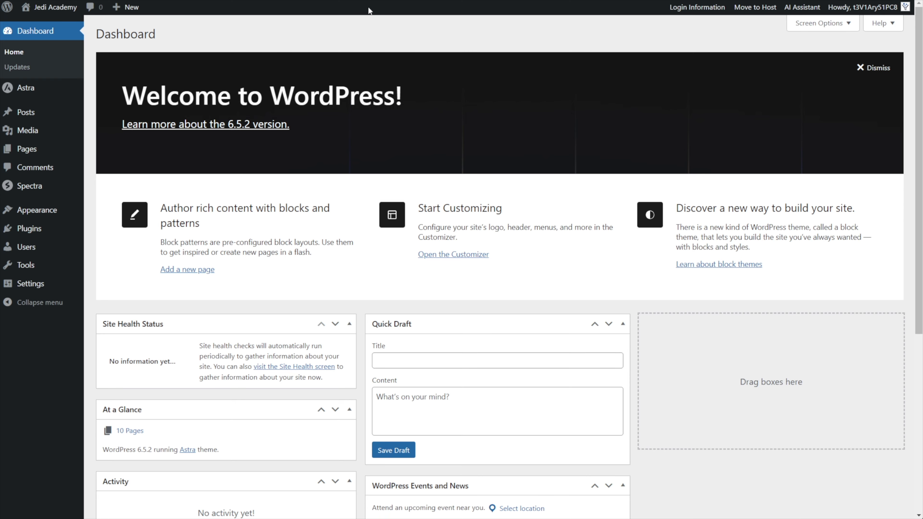
- Go to the Pages list and edit Battle Droid Fighting 101
click(35, 150)
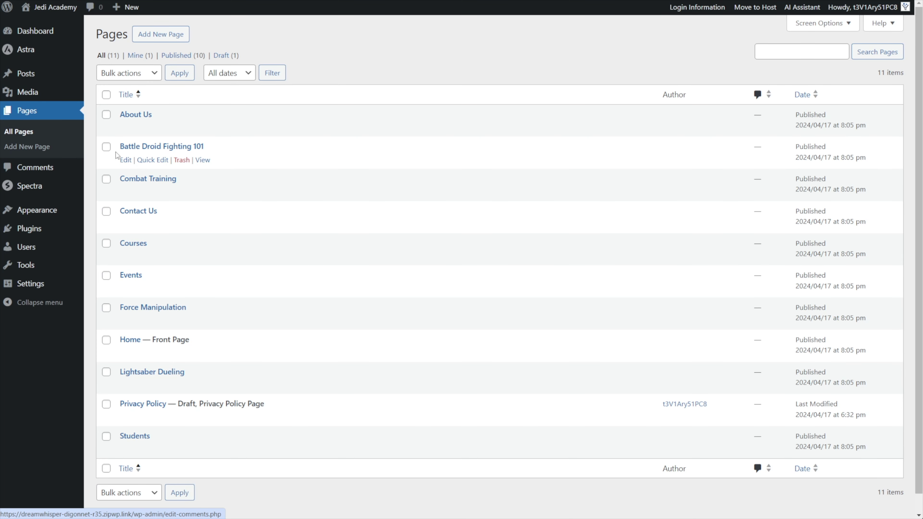
click(126, 161)
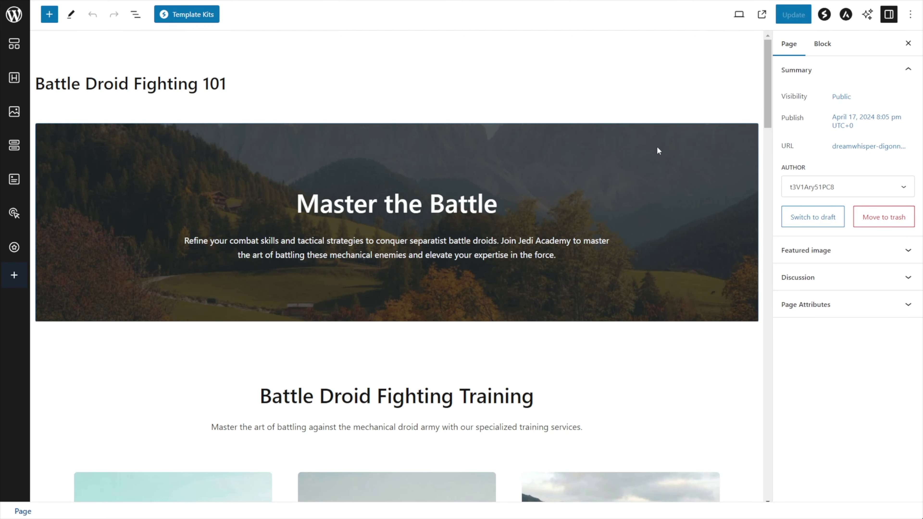
- Select the hero container, browse Spectra's Template Kits patterns and open the library settings
click(694, 135)
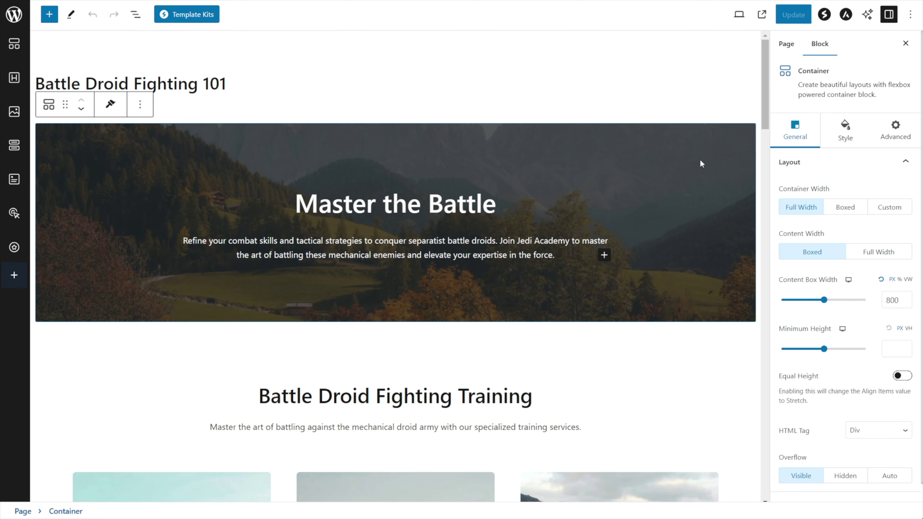
click(204, 17)
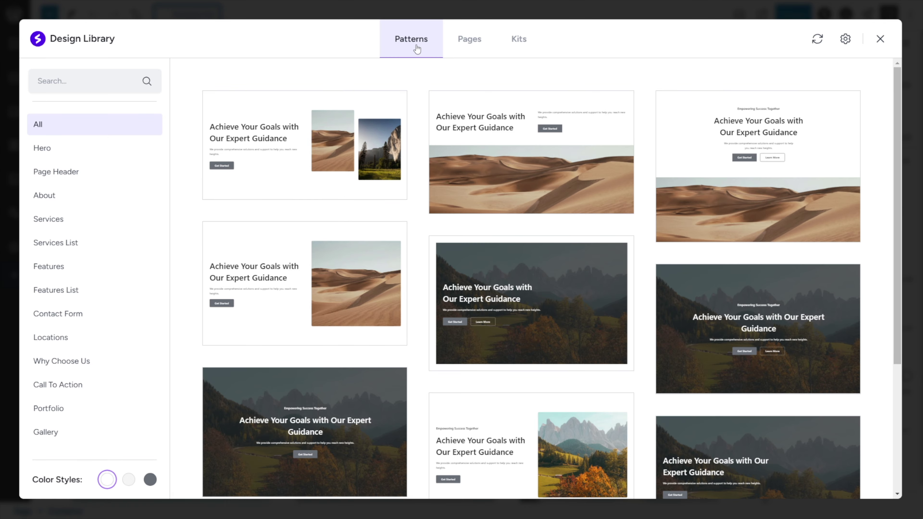
scroll(406, 252, down, 5)
scroll(414, 236, down, 10)
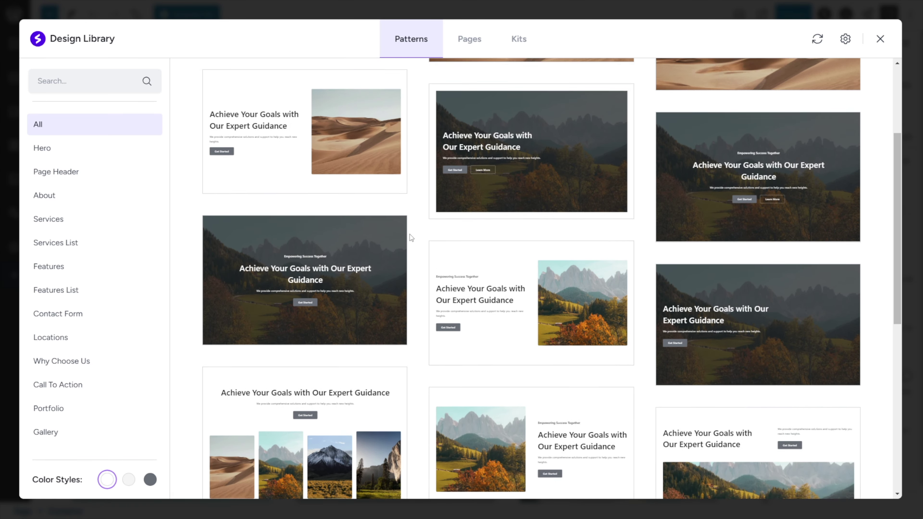
scroll(408, 233, up, 15)
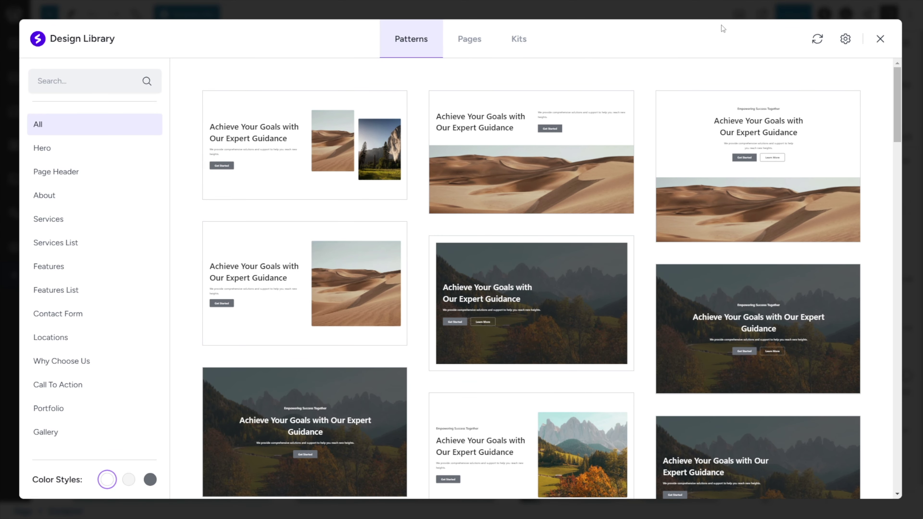
click(846, 39)
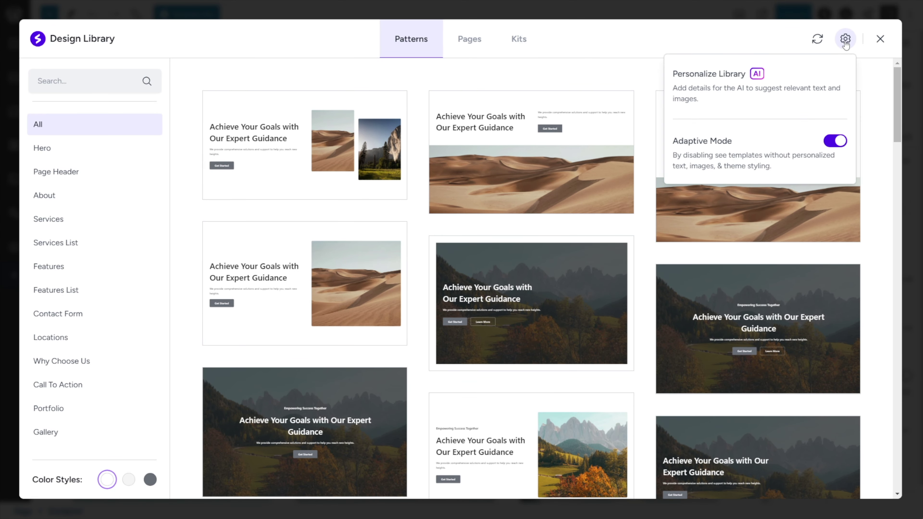
- Choose Personalize Library to start Zip AI personalization of the design library
click(723, 83)
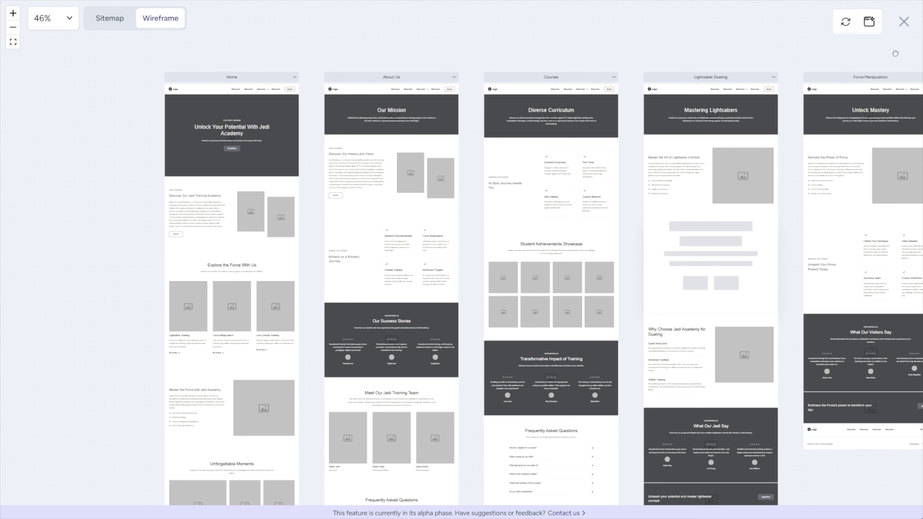
- Pan the wireframe canvas left until Combat Training through Contact Us are fully visible
drag(895, 53, 87, 46)
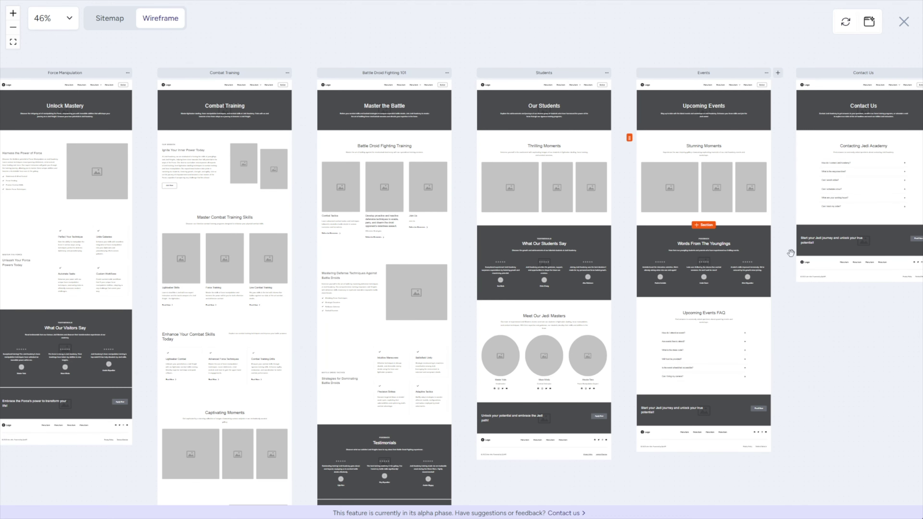
drag(872, 324, 849, 319)
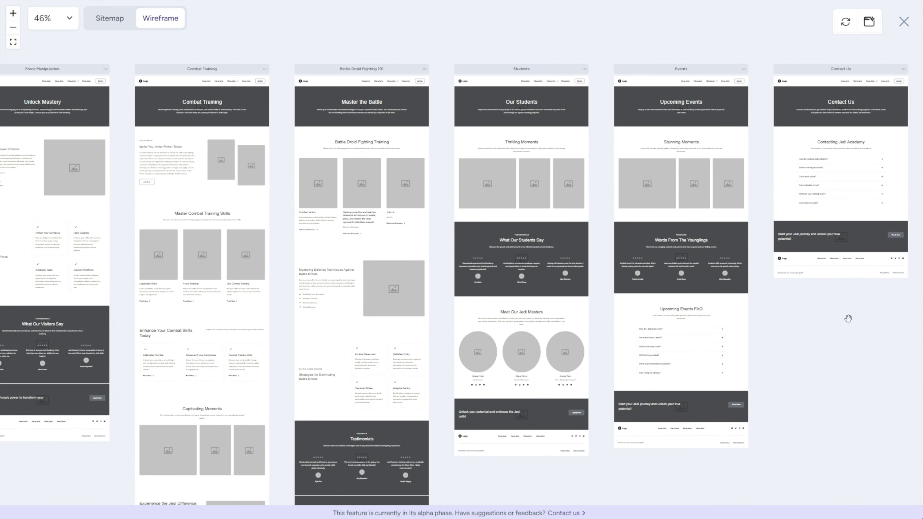